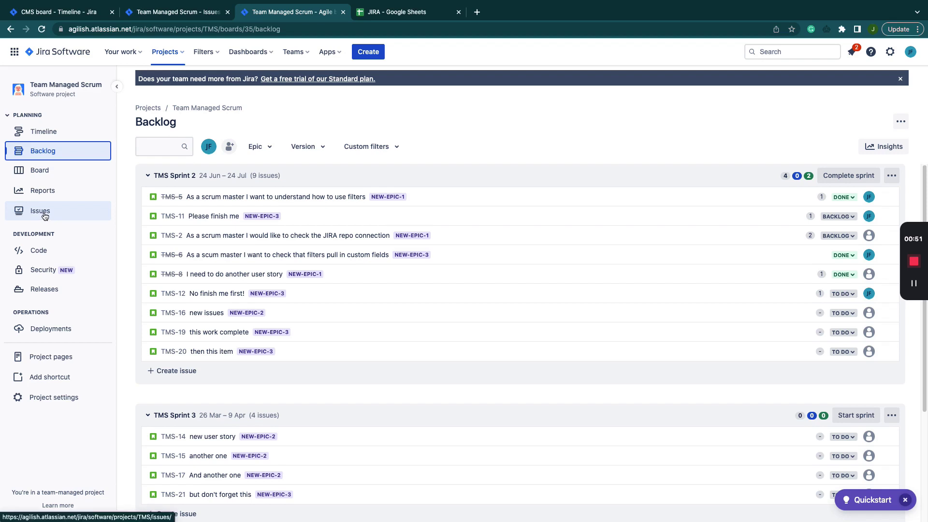
# - Open the Team Managed Scrum issue list and show its column options, including Epic Link, Parent and Labels
pyautogui.click(45, 215)
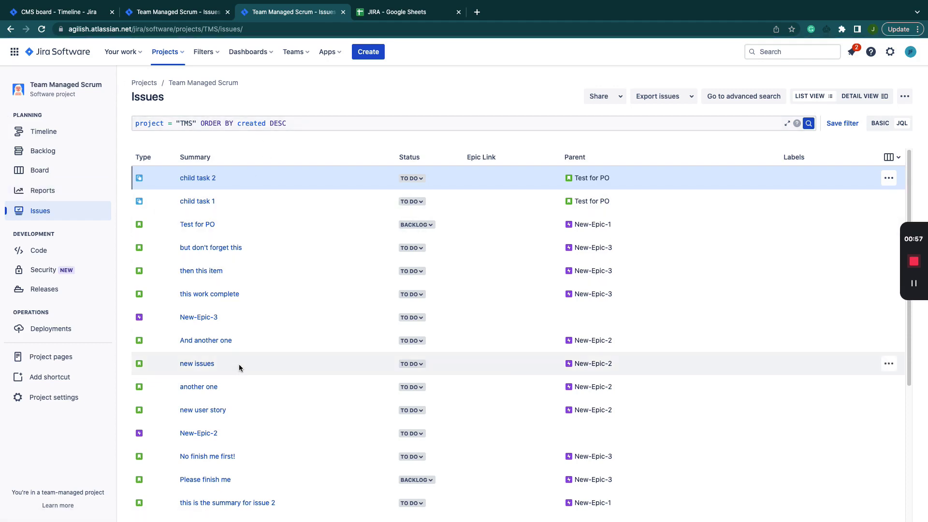
pyautogui.scroll(-3, 297, 341)
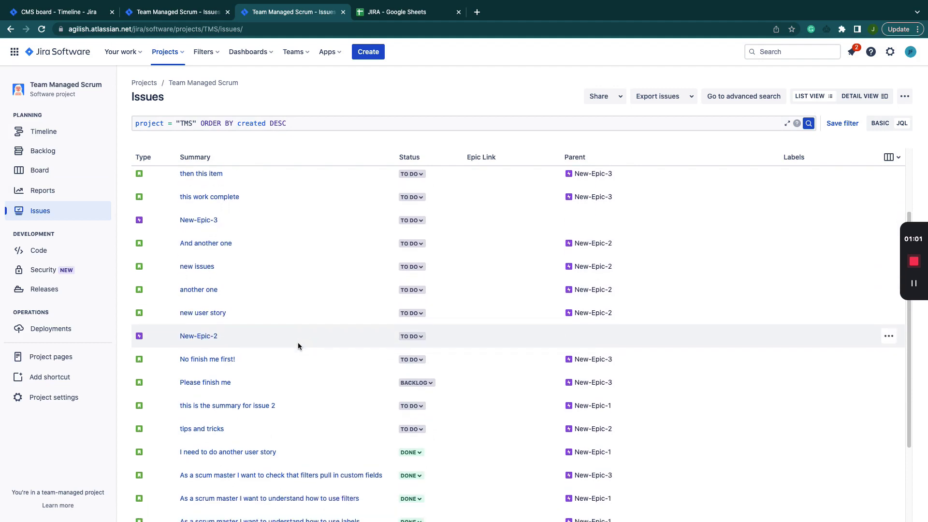
pyautogui.scroll(-5, 297, 342)
pyautogui.scroll(10, 298, 342)
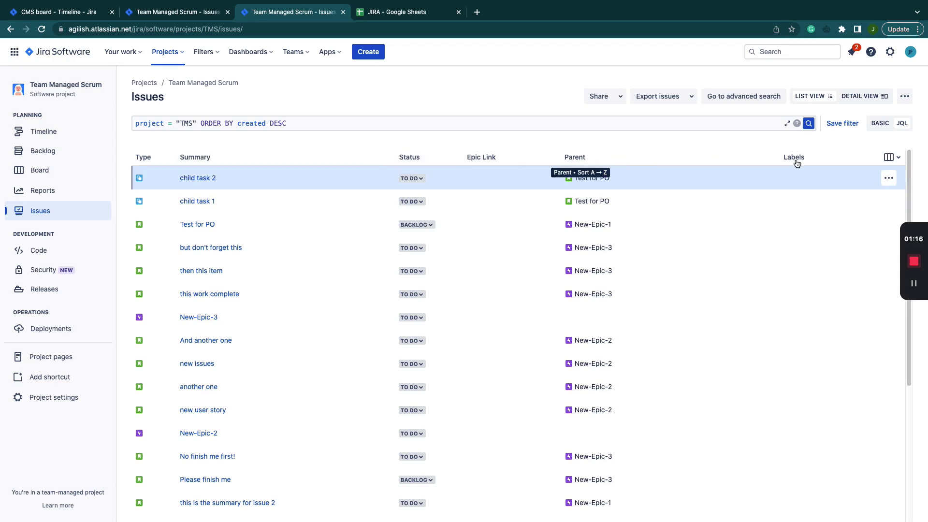
pyautogui.click(893, 159)
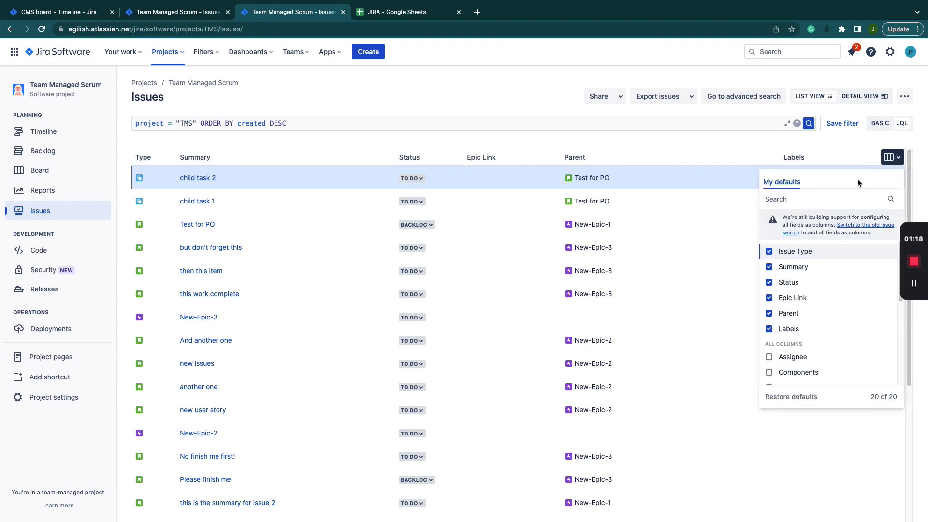
pyautogui.scroll(-5, 825, 317)
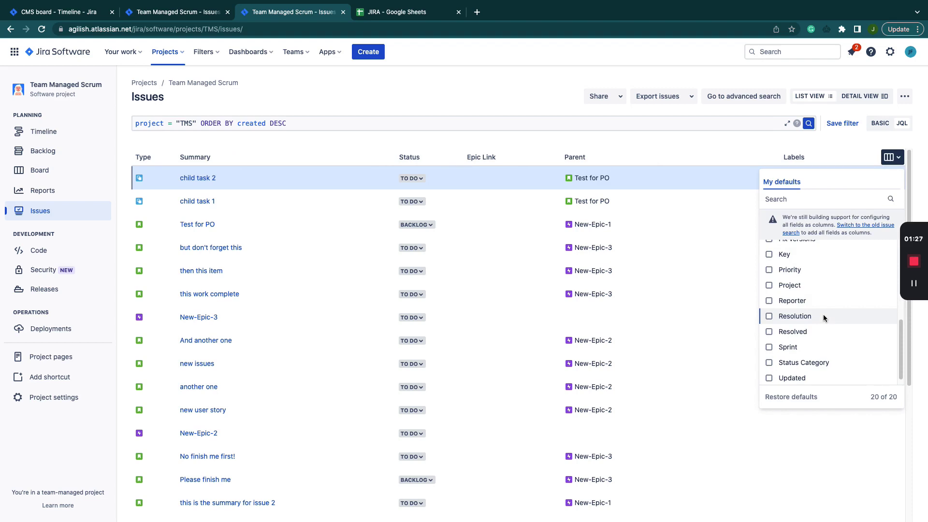
pyautogui.scroll(5, 824, 302)
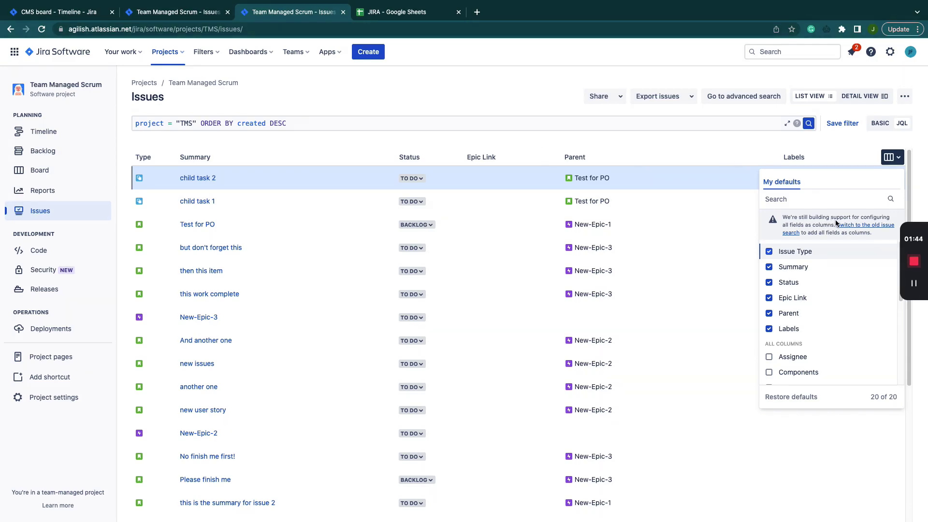
# - Open the TMS issue query in advanced search to list all 23 issues
pyautogui.click(761, 99)
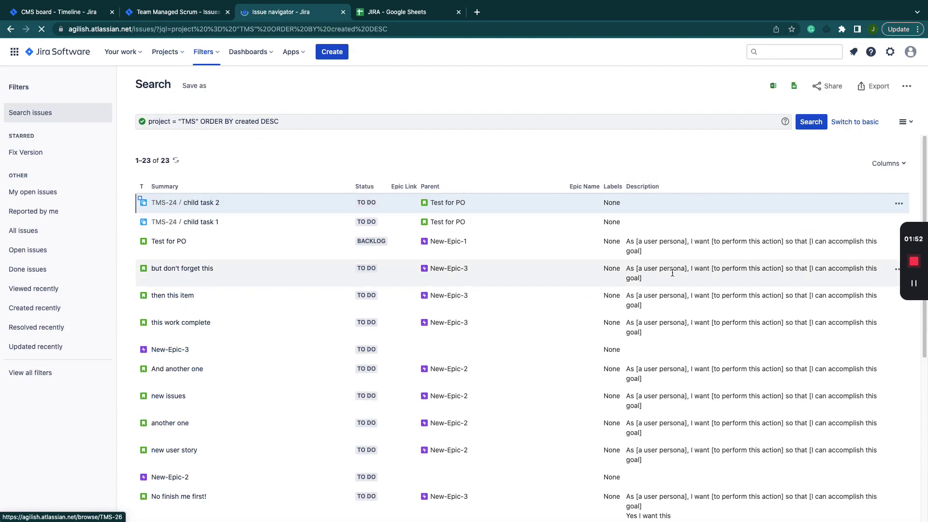
pyautogui.scroll(-1, 673, 270)
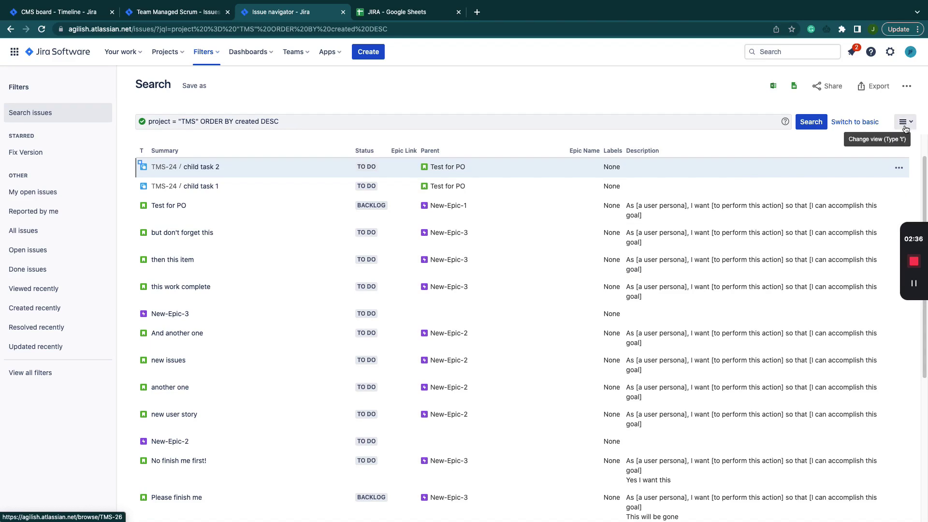
pyautogui.click(872, 92)
pyautogui.scroll(-1, 852, 232)
pyautogui.scroll(1, 836, 213)
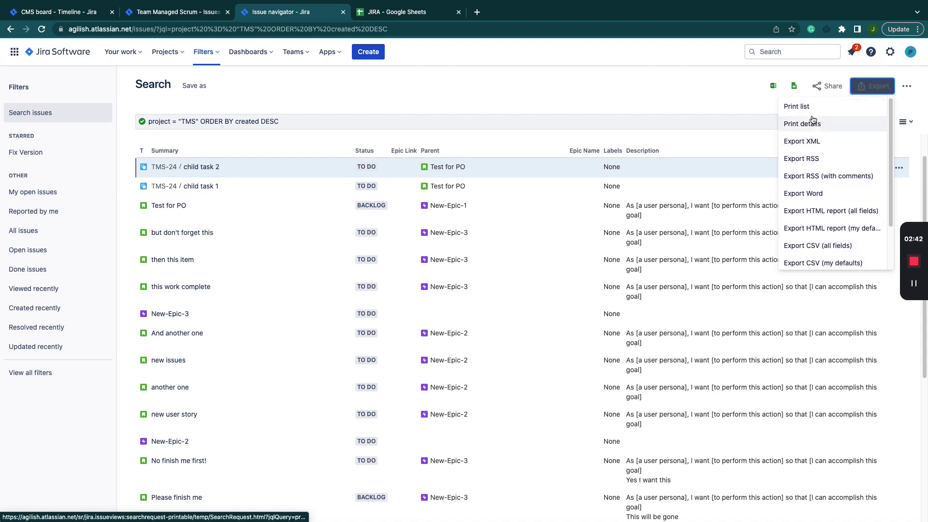
pyautogui.scroll(-1, 819, 174)
pyautogui.scroll(-1, 822, 189)
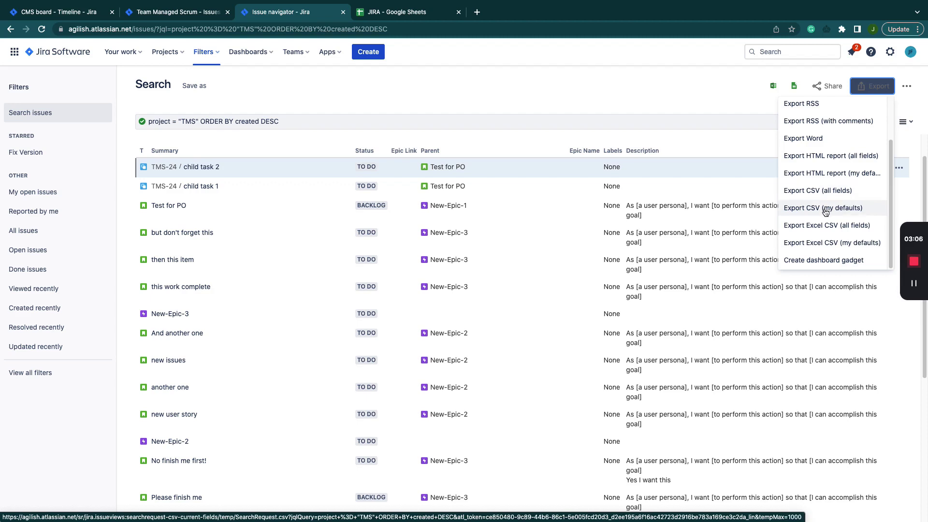
pyautogui.click(760, 139)
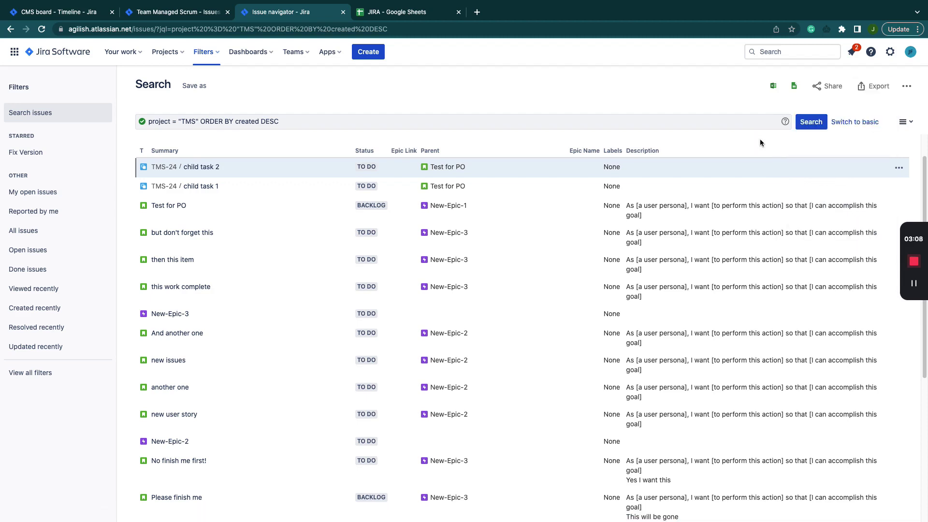
pyautogui.click(905, 121)
pyautogui.click(906, 121)
pyautogui.click(900, 168)
pyautogui.click(900, 169)
pyautogui.scroll(-1, 880, 142)
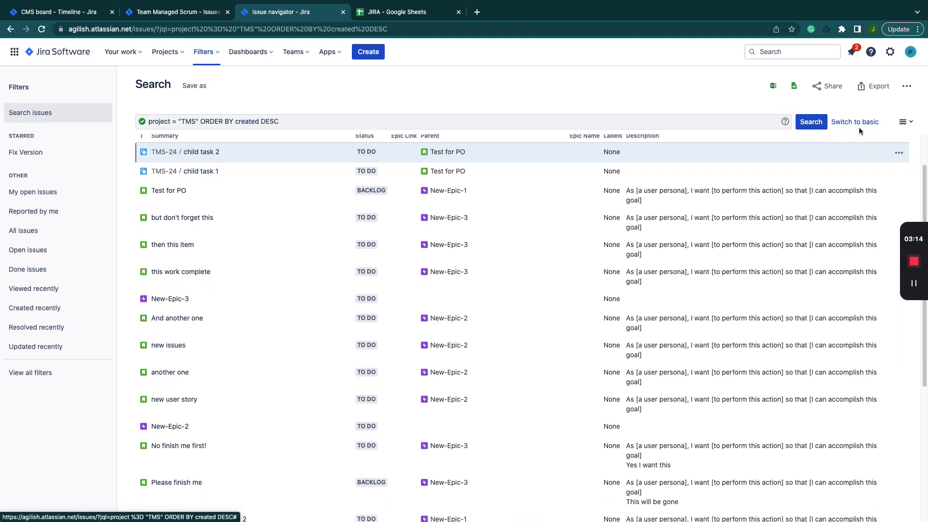
pyautogui.scroll(2, 883, 145)
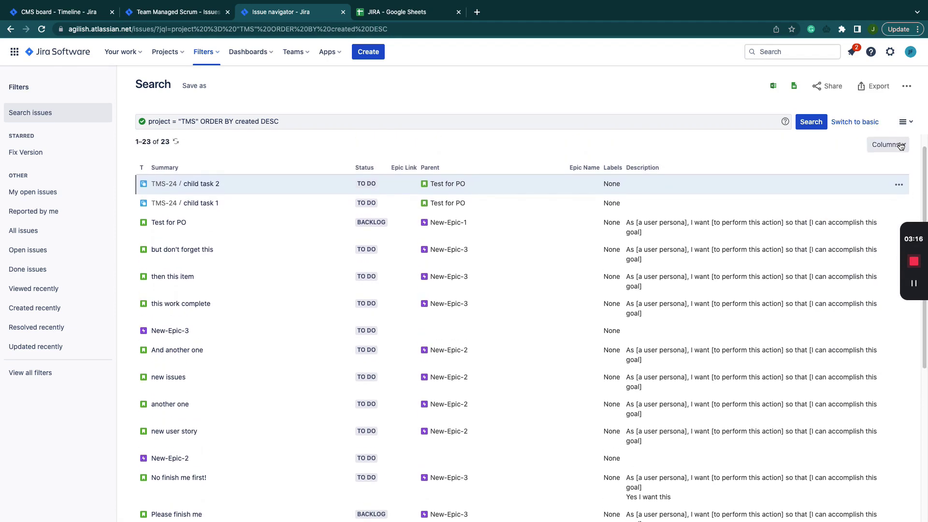
pyautogui.click(901, 145)
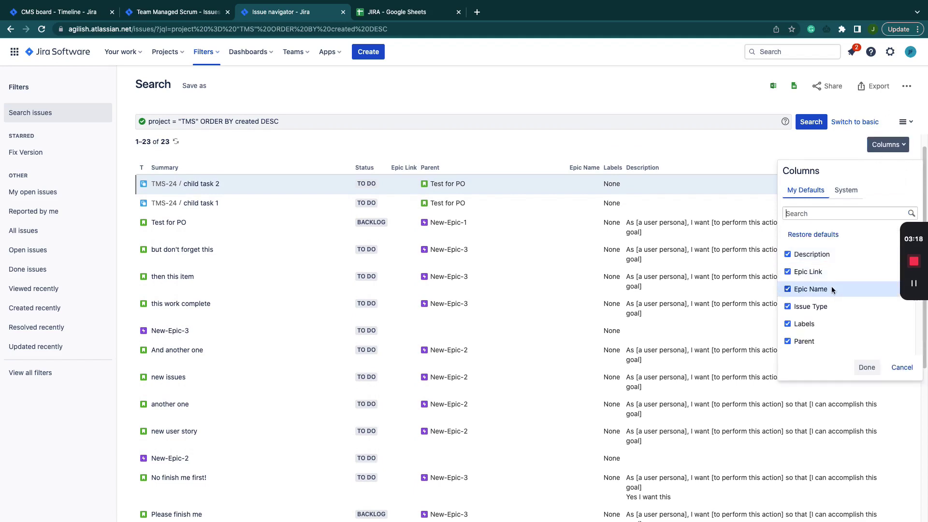
pyautogui.scroll(-2, 821, 303)
pyautogui.scroll(-5, 812, 297)
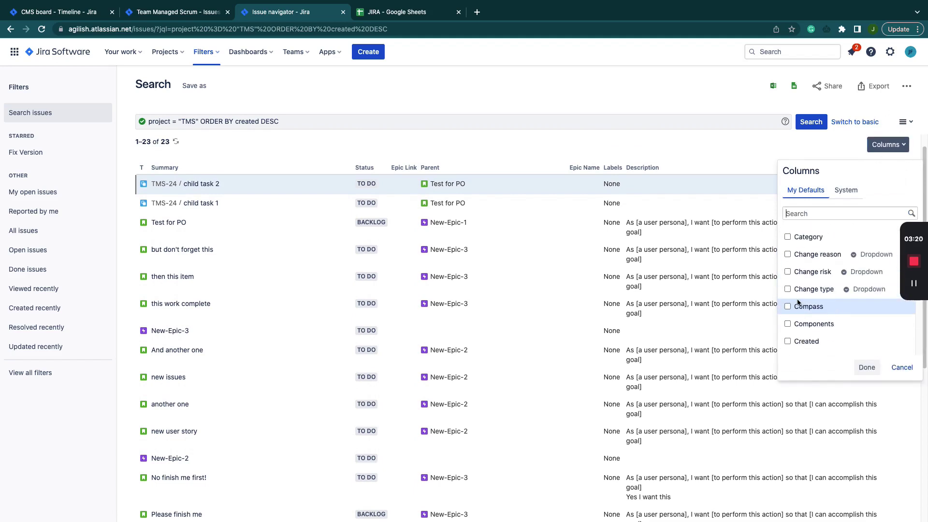
pyautogui.click(788, 289)
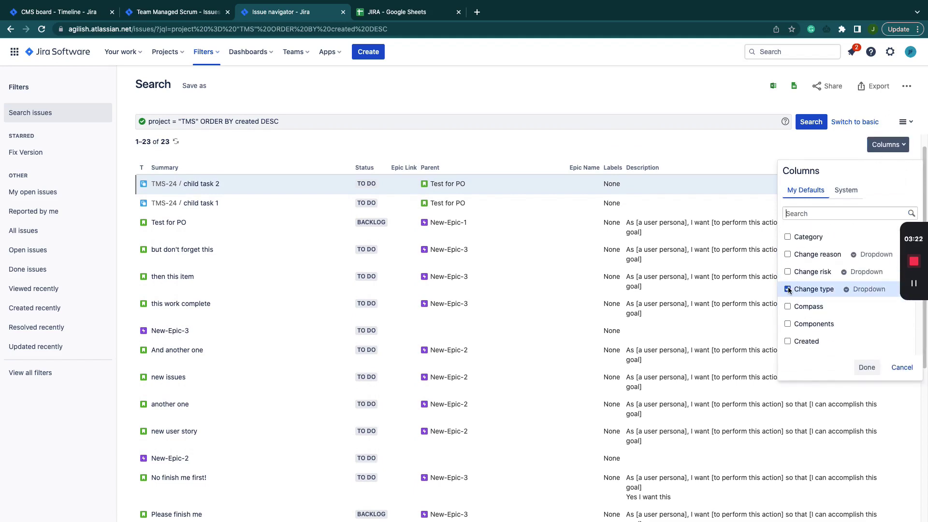
pyautogui.click(788, 289)
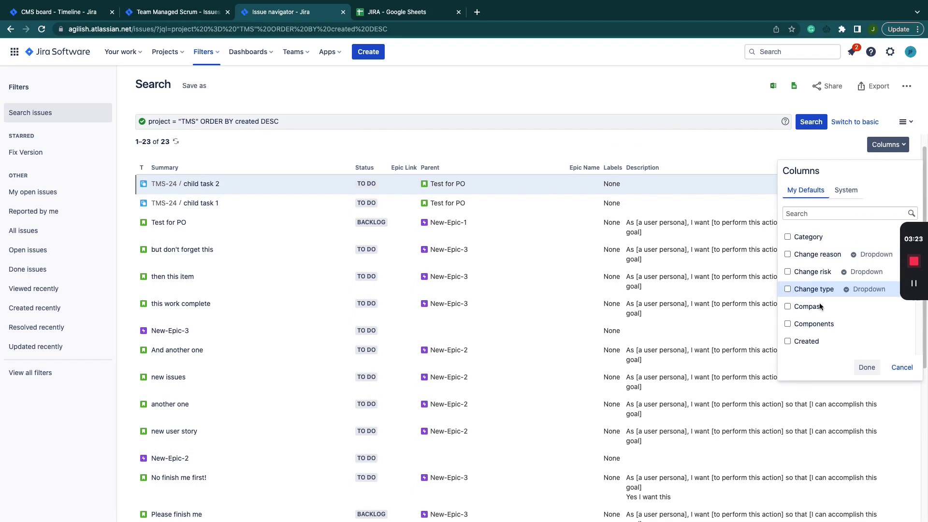
pyautogui.click(867, 368)
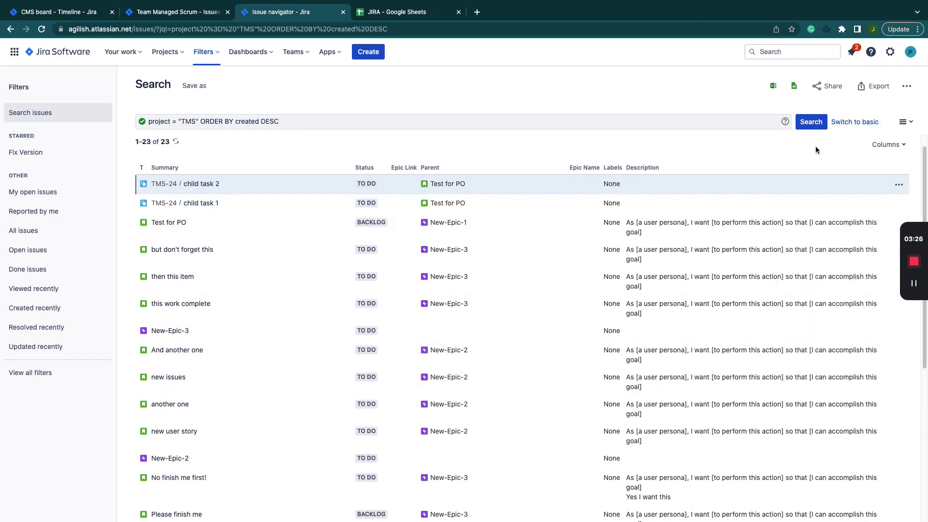
# - Export the results as Jira.csv with the current columns and reveal the file in Finder
pyautogui.click(873, 86)
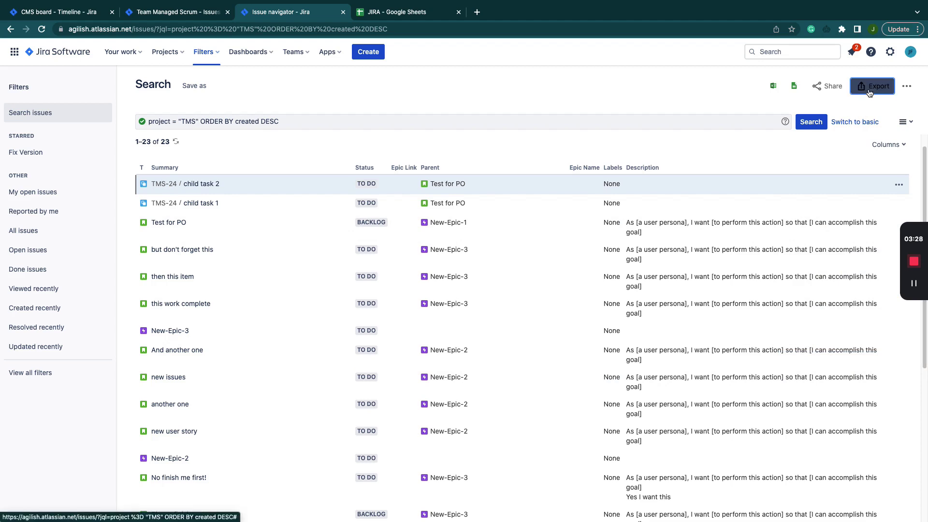
pyautogui.scroll(-3, 831, 194)
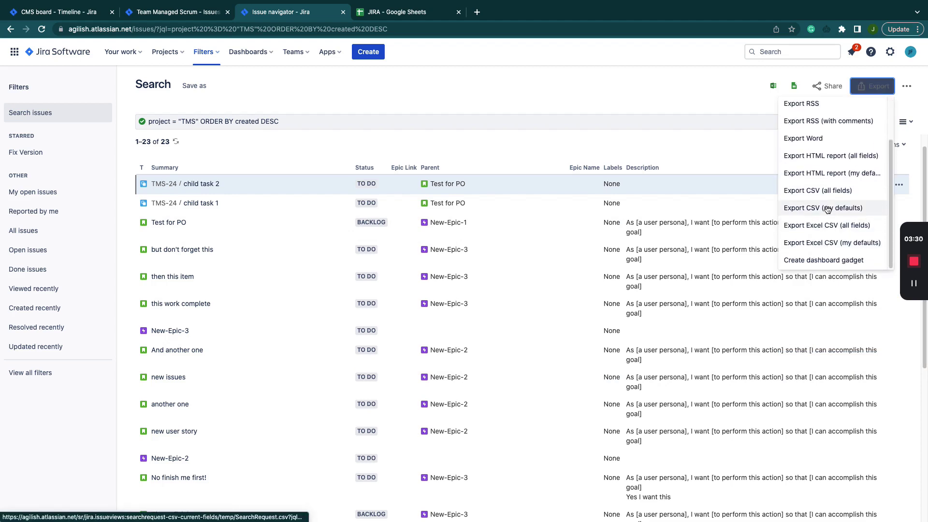
pyautogui.click(827, 208)
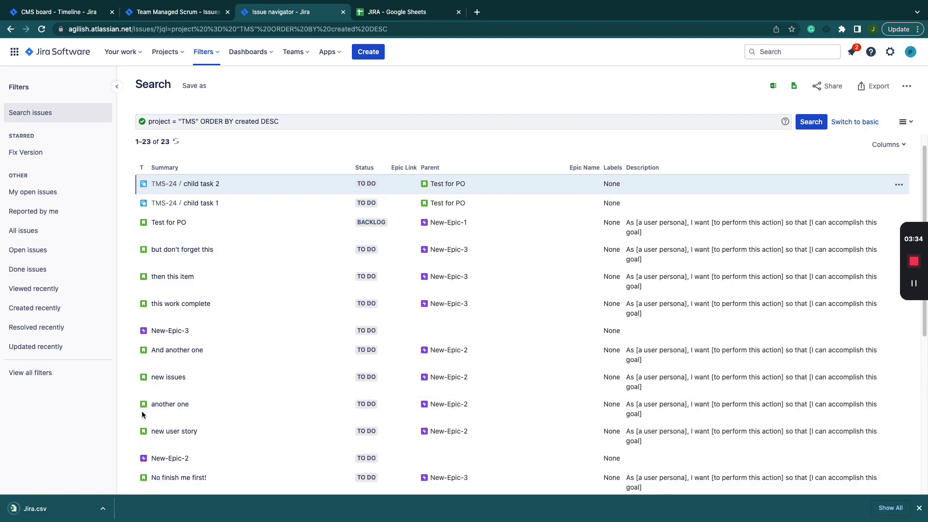
pyautogui.click(102, 509)
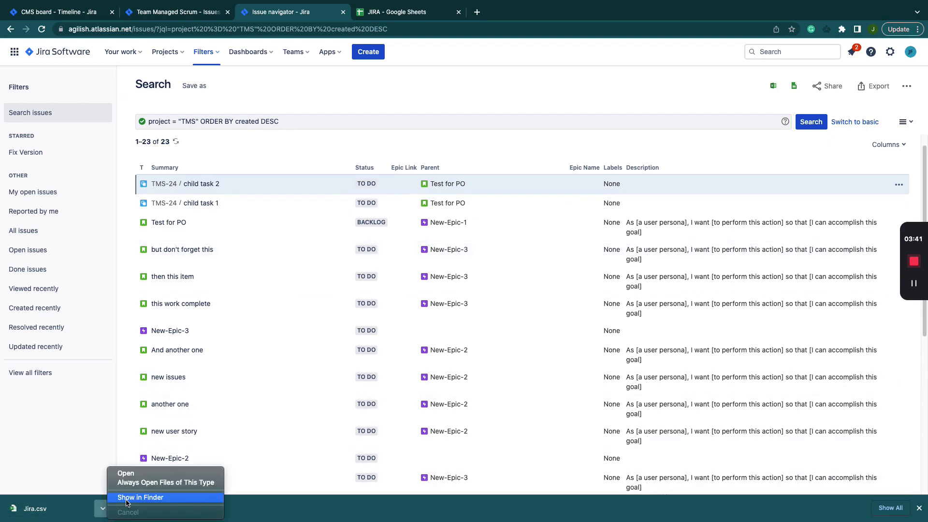
pyautogui.click(133, 497)
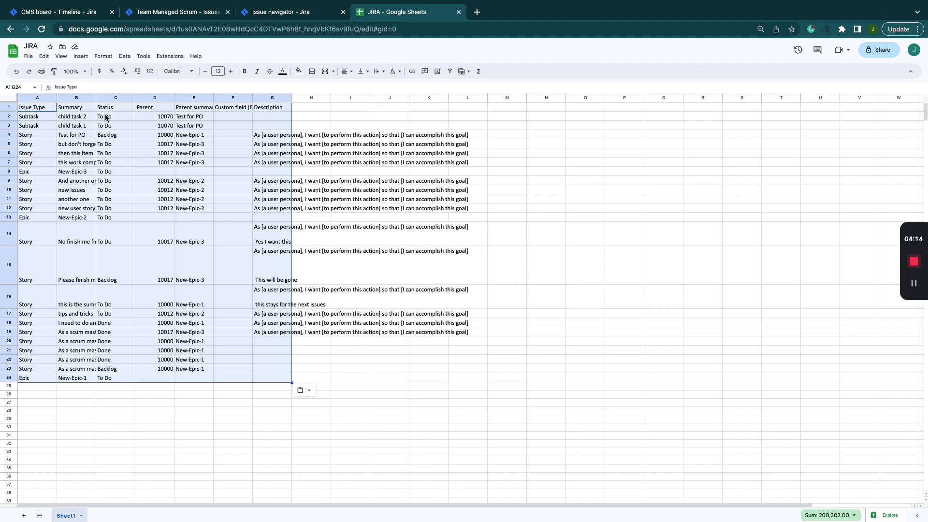
# - Deselect the pasted issue data and check values like the New-Epic-1 parent summary
pyautogui.click(139, 402)
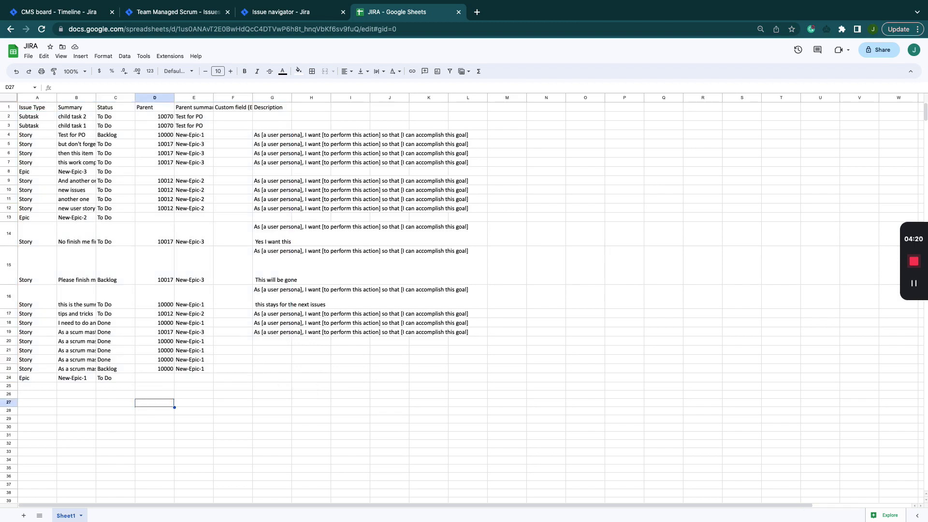
pyautogui.click(195, 342)
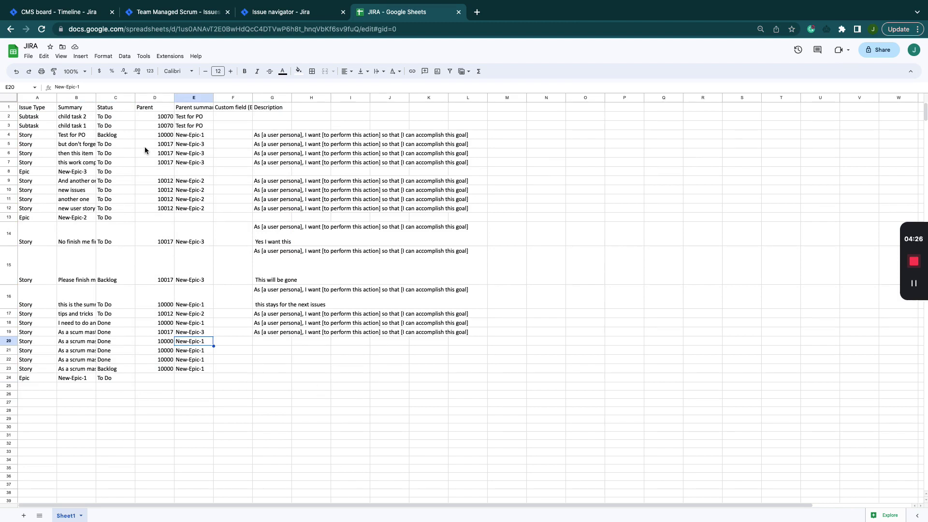
pyautogui.click(82, 127)
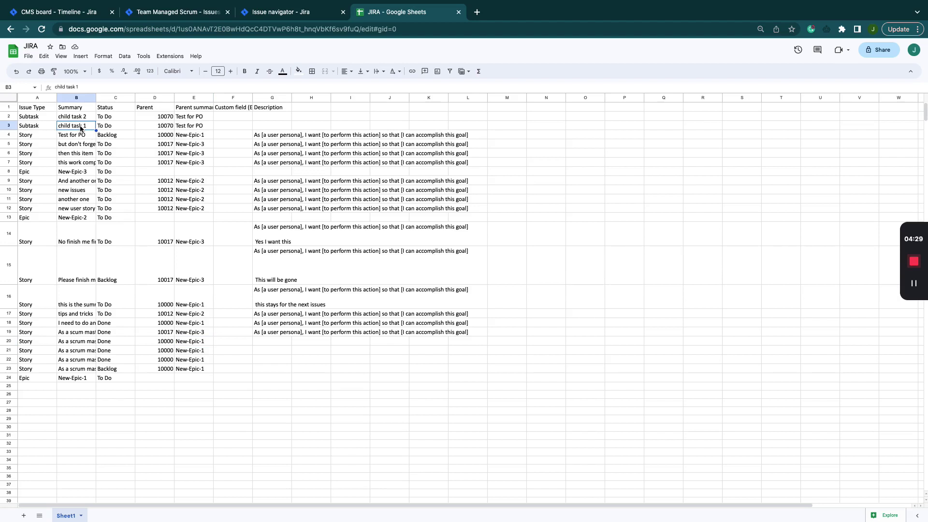
# - Insert an empty column to the left of Summary
pyautogui.click(76, 99)
pyautogui.rightClick(75, 99)
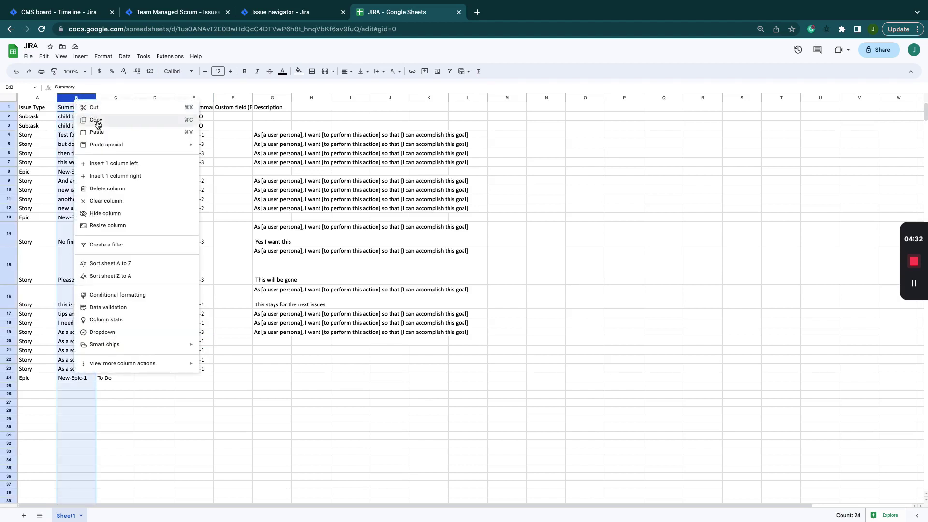
pyautogui.click(132, 165)
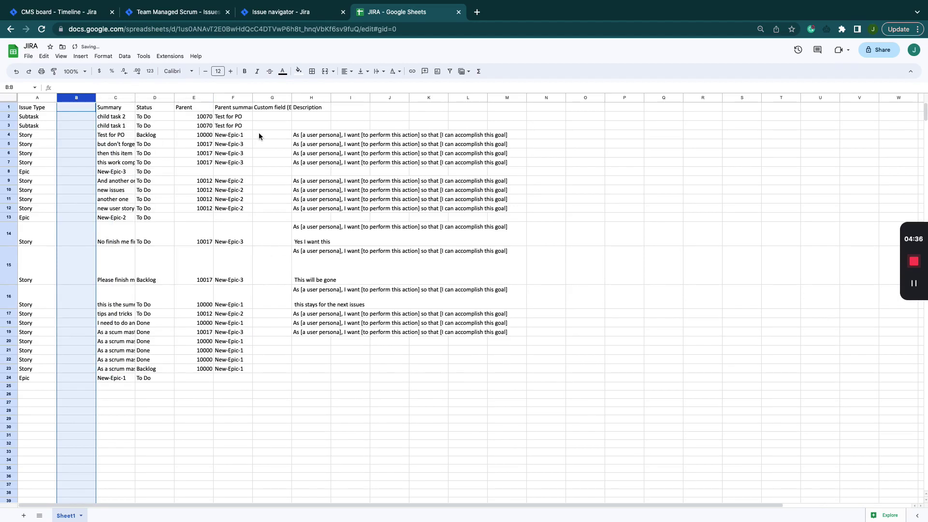
# - Delete the Custom field (Epic Name) column
pyautogui.click(280, 108)
pyautogui.click(273, 97)
pyautogui.rightClick(274, 96)
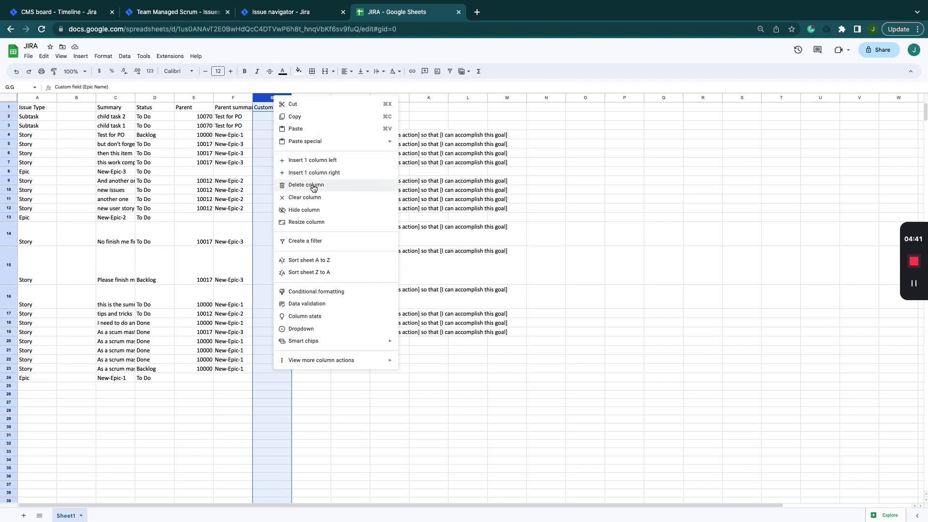
pyautogui.click(250, 144)
pyautogui.click(269, 98)
pyautogui.rightClick(270, 100)
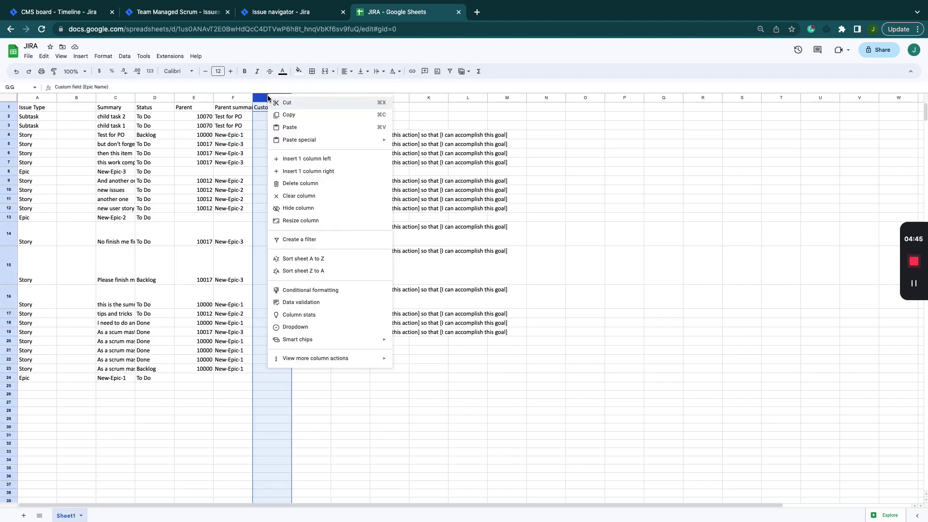
pyautogui.click(309, 187)
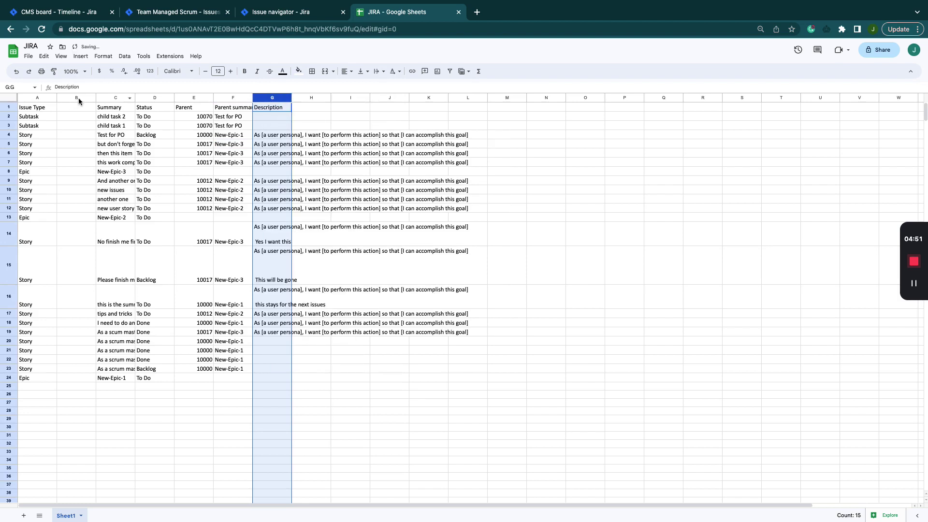
# - Insert a column right of H and add Issue ID and Parent ID headers in H1 and I1
pyautogui.rightClick(272, 100)
pyautogui.click(315, 97)
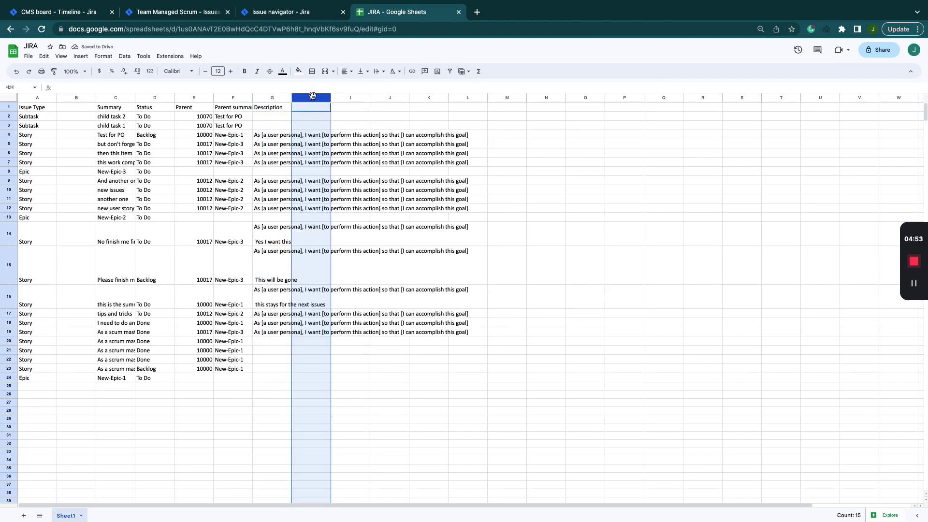
pyautogui.rightClick(313, 99)
pyautogui.click(339, 177)
pyautogui.click(300, 109)
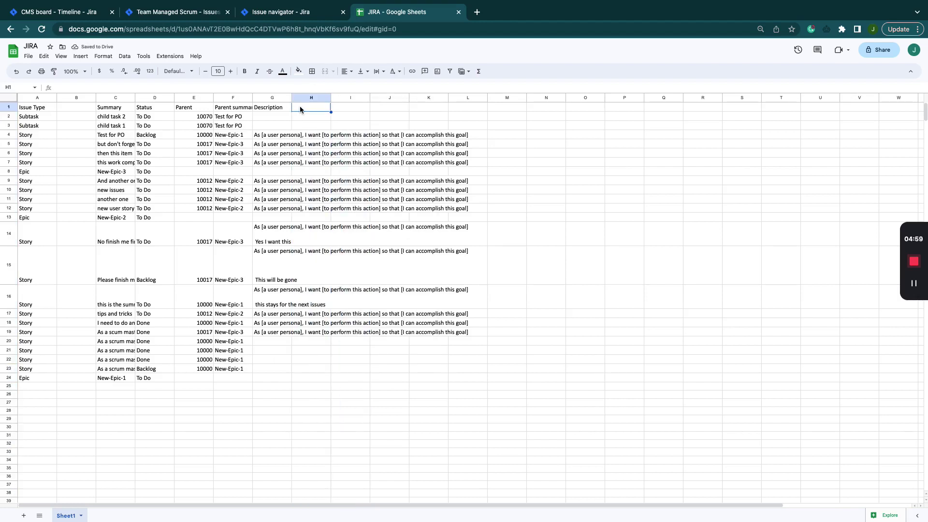
pyautogui.press('Return')
pyautogui.write('Issue ID')
pyautogui.press('Tab')
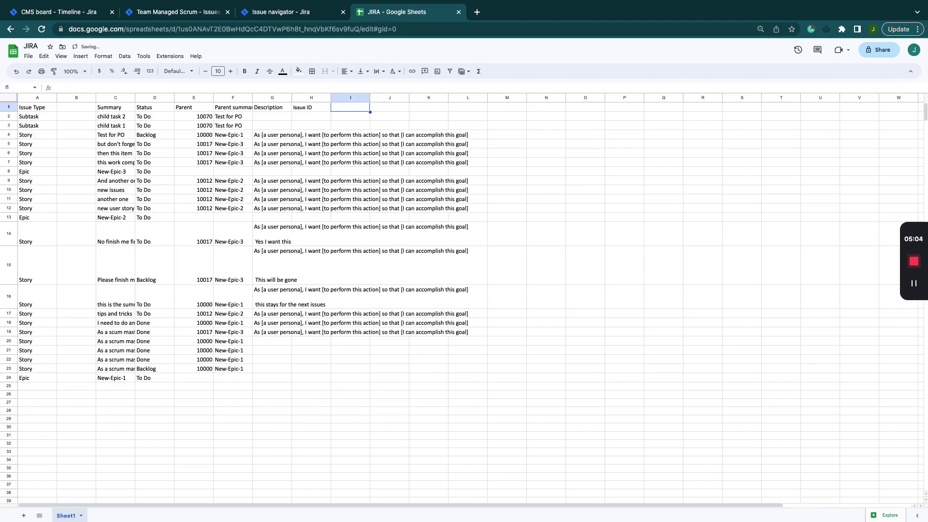
pyautogui.write('Pa')
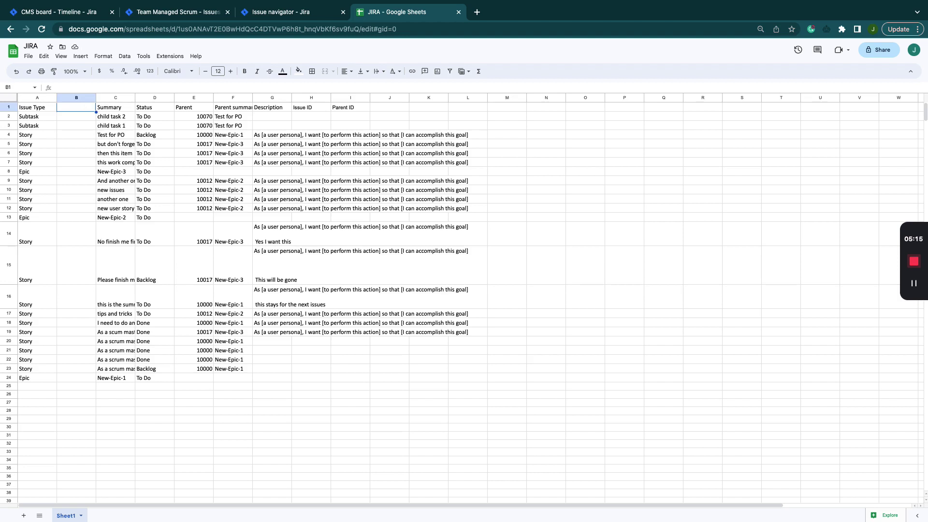
# - Head column B Epic Name, rename Parent summary to Epic Link, and delete the Parent column
pyautogui.write('Ep')
pyautogui.write('ic Name')
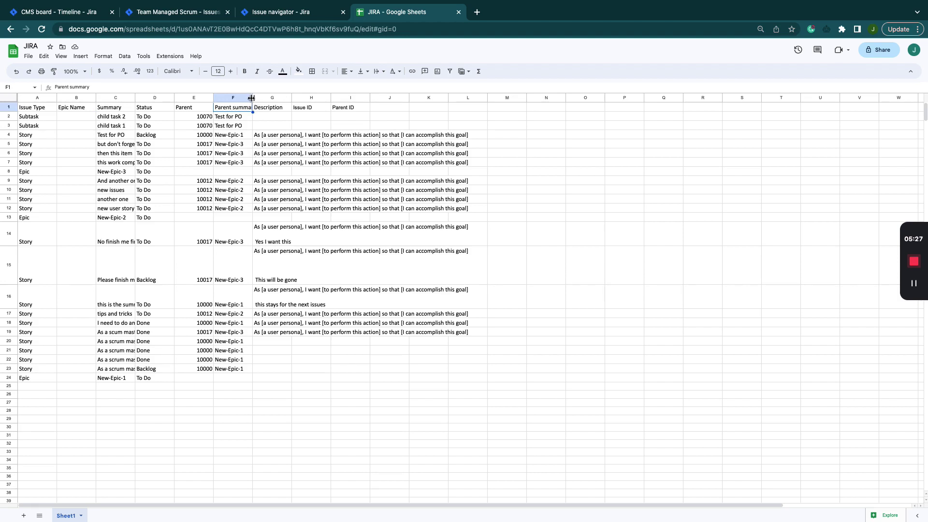
pyautogui.moveTo(253, 97); pyautogui.dragTo(244, 110)
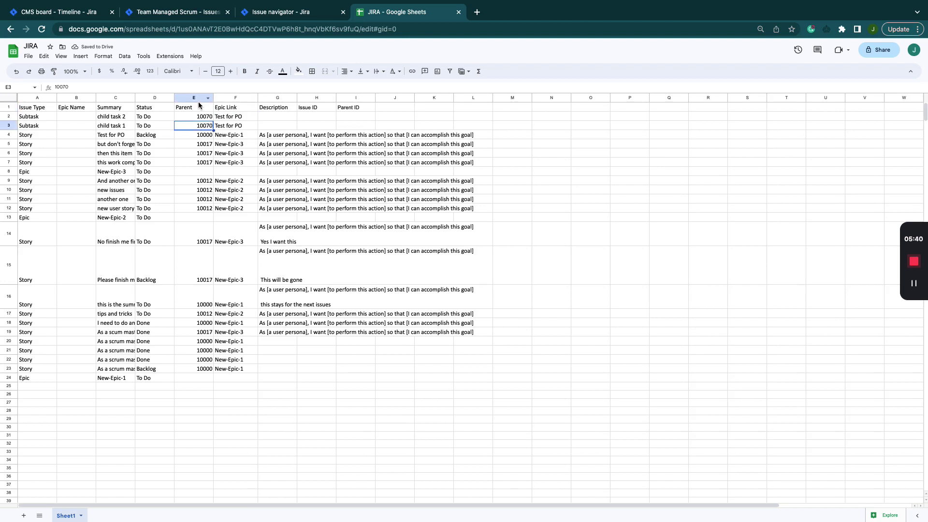
pyautogui.click(197, 98)
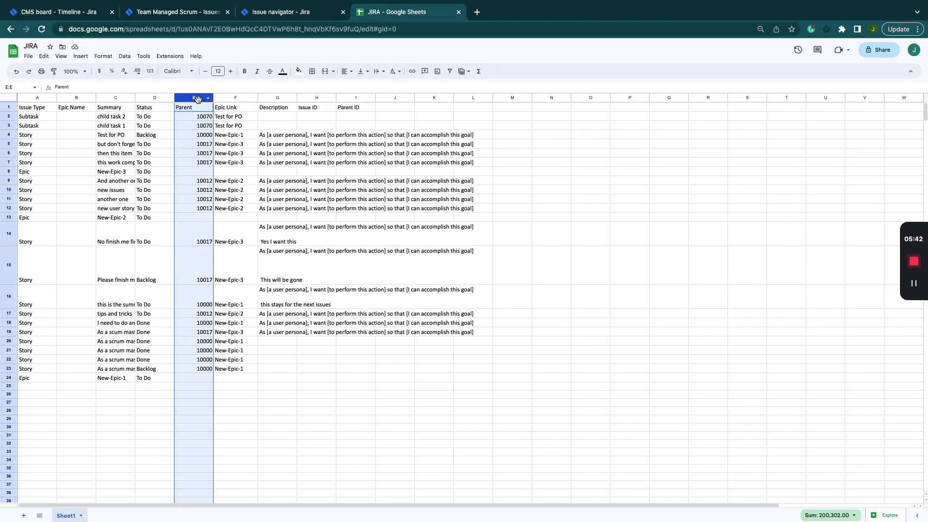
pyautogui.rightClick(198, 100)
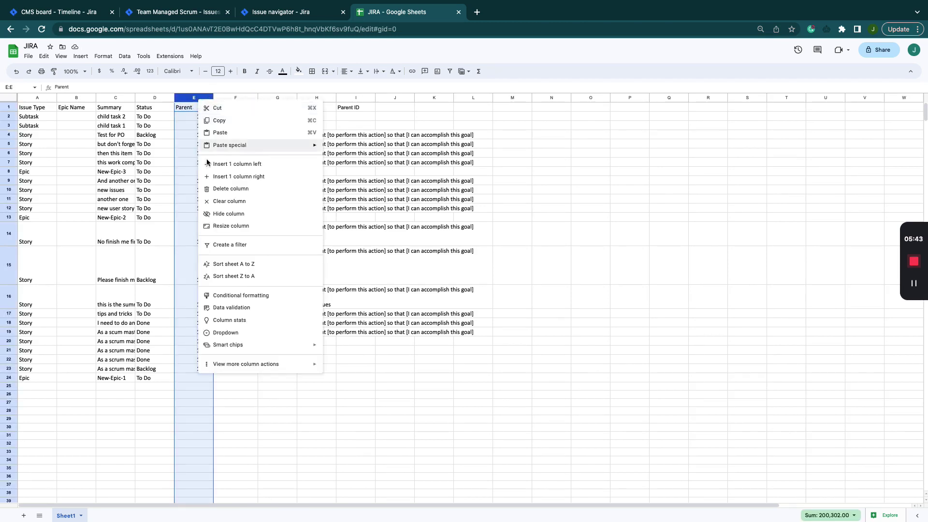
pyautogui.click(219, 190)
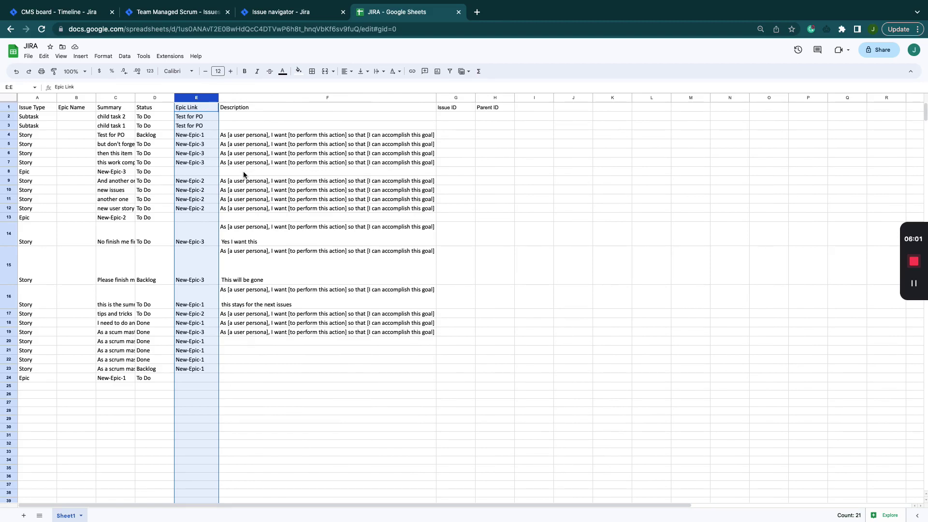
# - Copy the epic summaries into Epic Name cells B24, B13 and B8 (New-Epic-1, New-Epic-2, New-Epic-3)
pyautogui.click(36, 376)
pyautogui.click(113, 378)
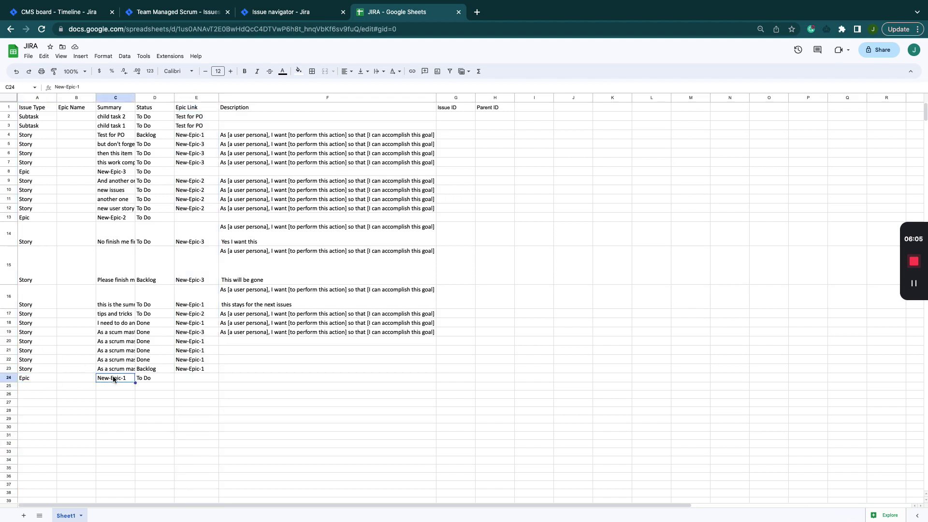
pyautogui.press('super+c')
pyautogui.click(71, 375)
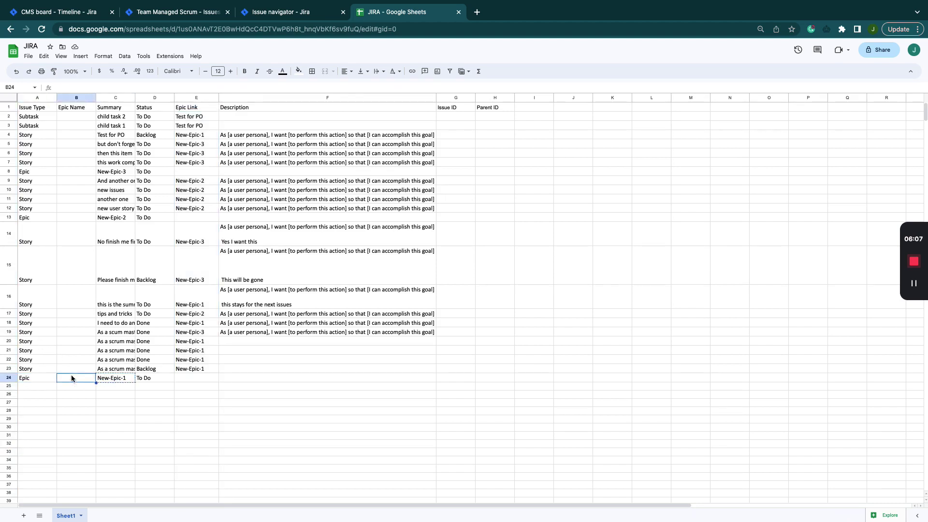
pyautogui.press('super+v')
pyautogui.click(29, 217)
pyautogui.click(106, 219)
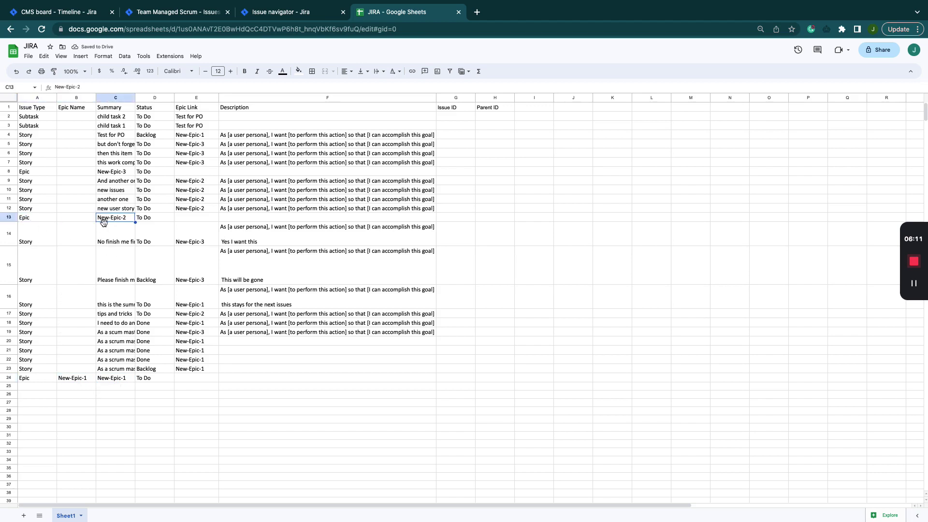
pyautogui.press('super+c')
pyautogui.click(77, 217)
pyautogui.press('super+v')
pyautogui.click(105, 172)
pyautogui.click(78, 172)
pyautogui.press('super+v')
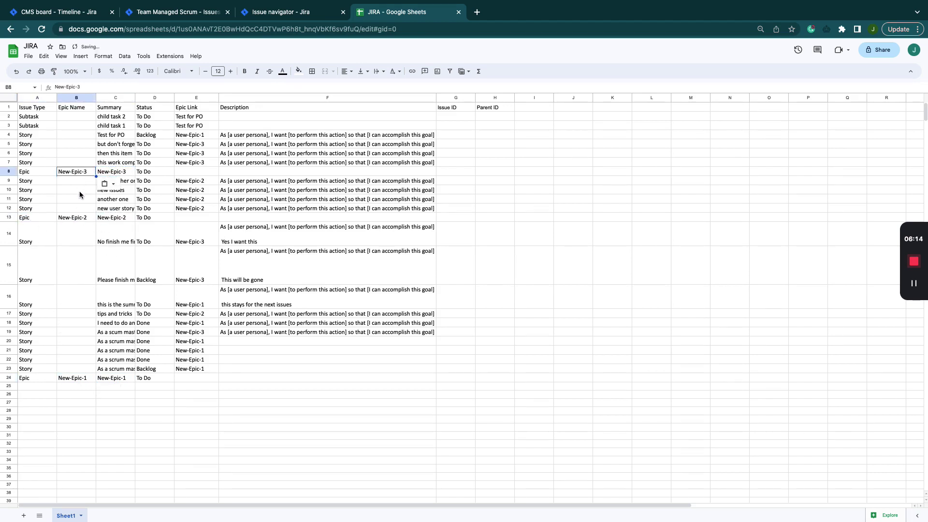
# - Clear the Test for PO links in E2:E3 and check the Epic Link cells of the epic rows
pyautogui.click(256, 378)
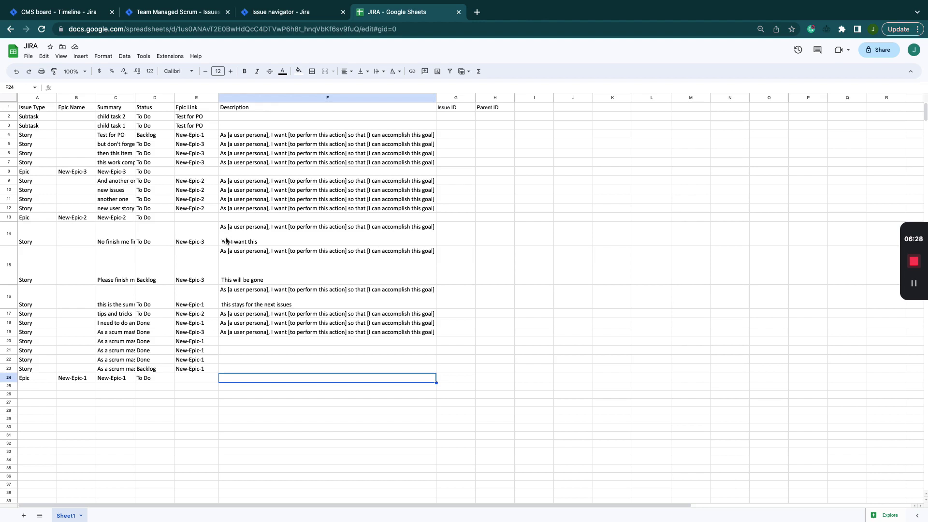
pyautogui.moveTo(186, 119); pyautogui.dragTo(188, 126)
pyautogui.press('Delete')
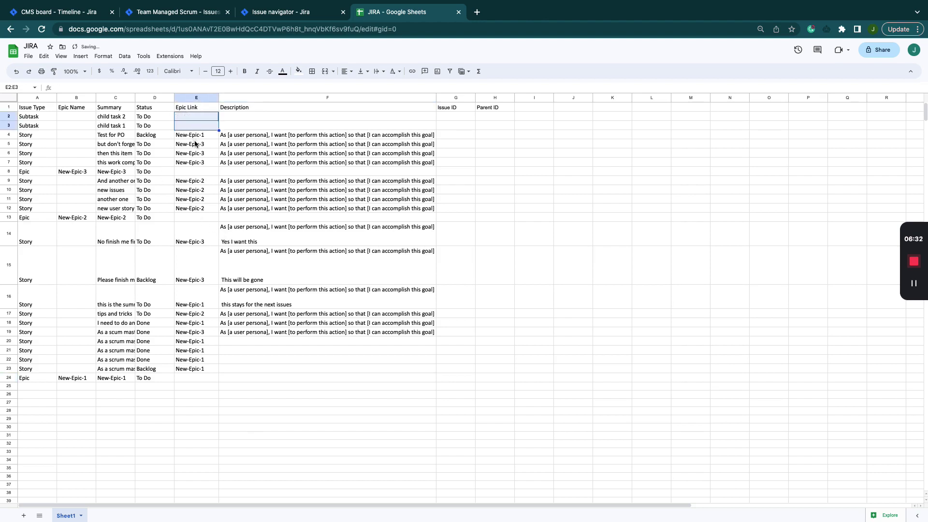
pyautogui.click(188, 170)
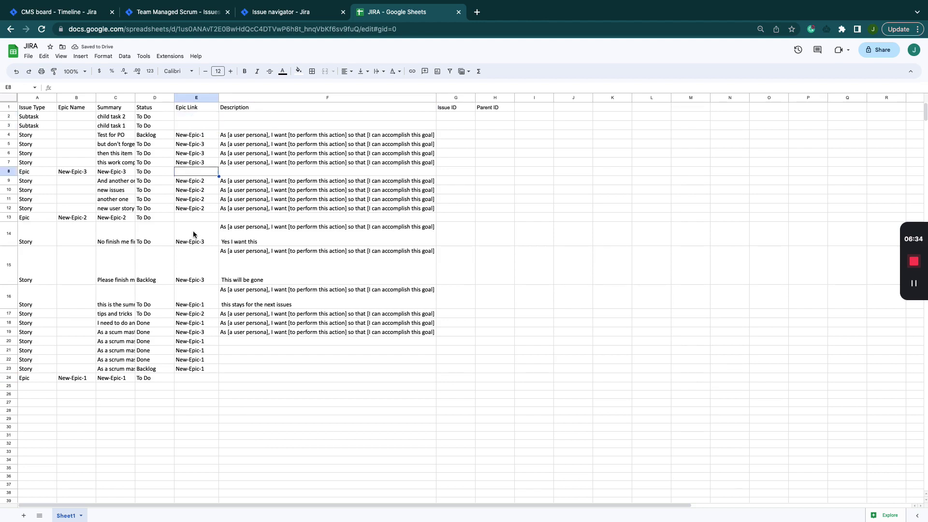
pyautogui.click(196, 212)
pyautogui.click(195, 214)
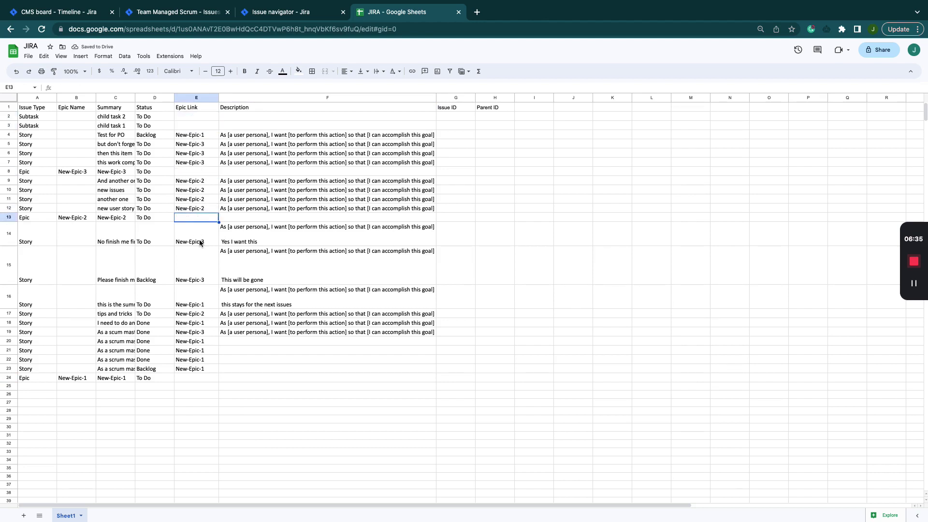
pyautogui.click(189, 379)
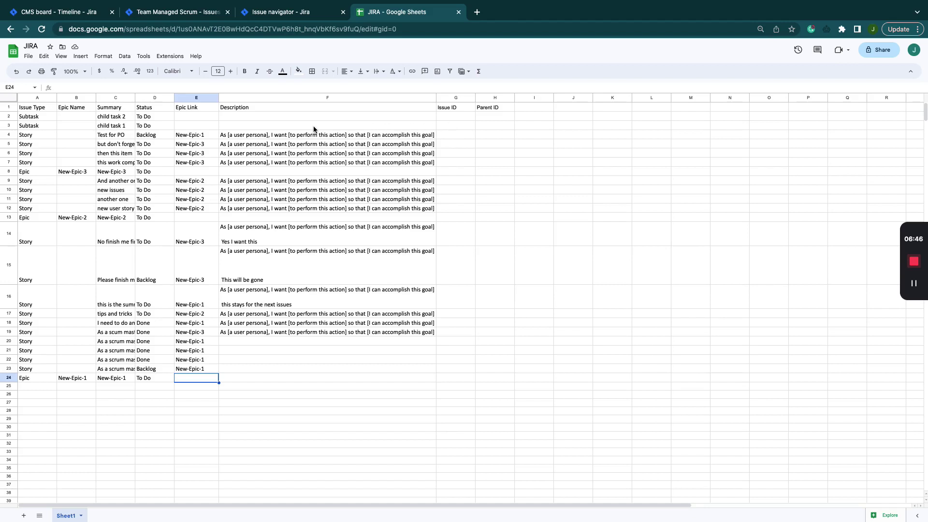
# - Enter Issue ID 1 for Test for PO and Issue IDs 2 and 3 for the two subtasks
pyautogui.click(121, 127)
pyautogui.press('Up')
pyautogui.click(120, 136)
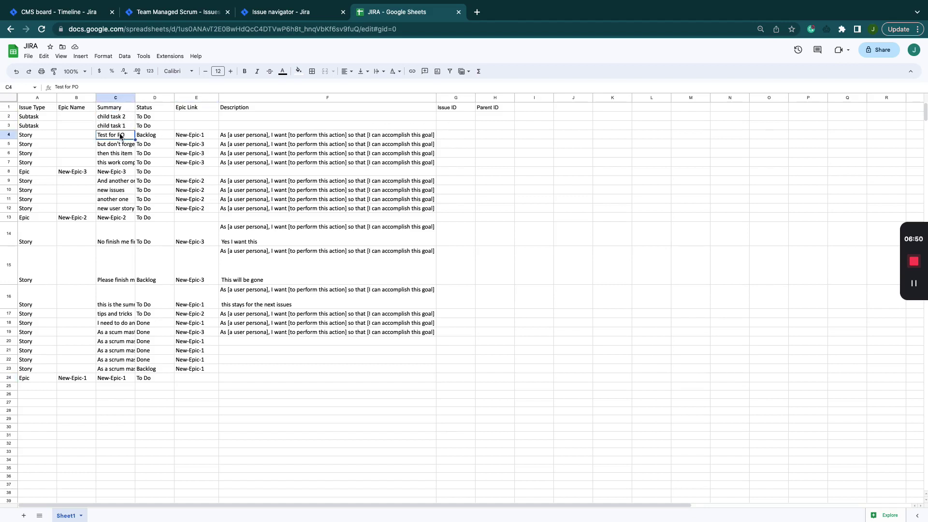
pyautogui.click(452, 136)
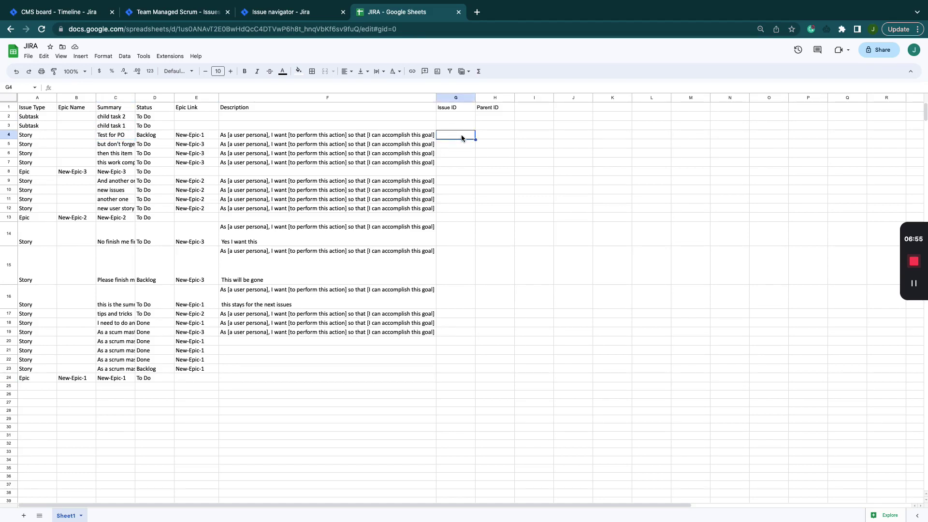
pyautogui.write('1')
pyautogui.click(454, 156)
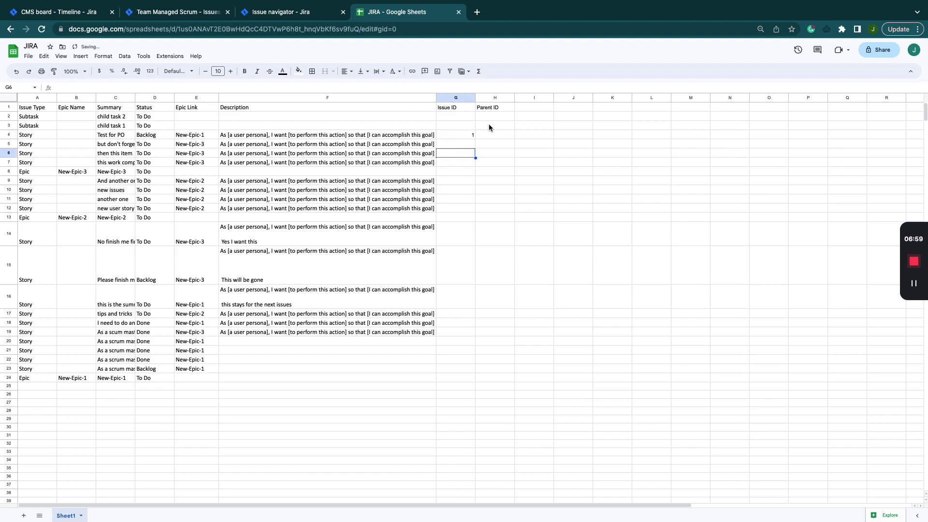
pyautogui.click(468, 128)
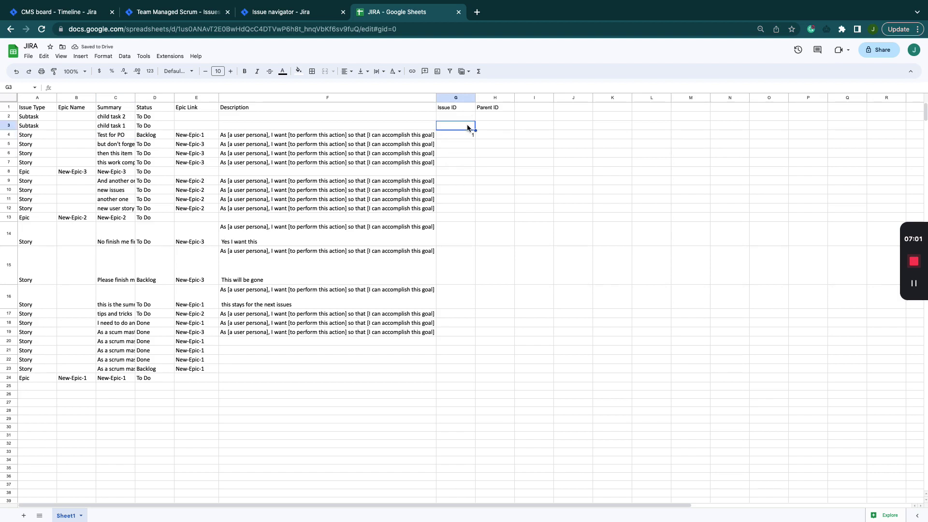
pyautogui.write('2')
pyautogui.press('Up')
pyautogui.write('3')
# - Set Parent ID 1 for both child tasks in H2 and H3
pyautogui.click(494, 128)
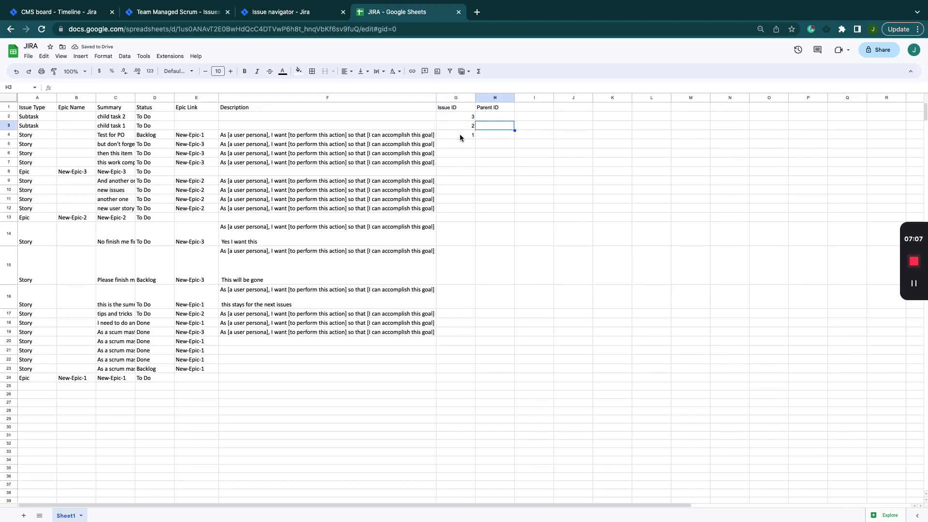
pyautogui.write('1')
pyautogui.click(495, 116)
pyautogui.write('1')
pyautogui.click(471, 155)
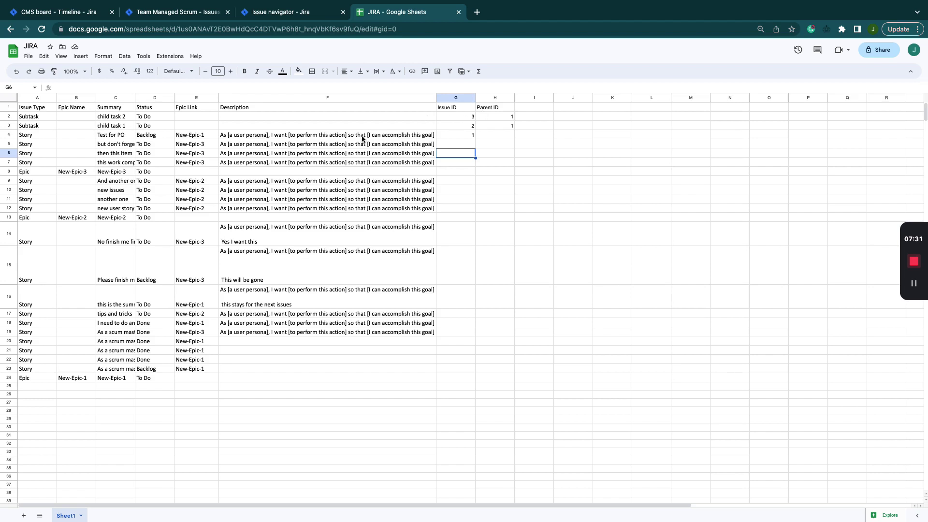
# - Search the sheet for 'To do' and use Find and replace to change it to to-do
pyautogui.click(159, 117)
pyautogui.press('cmd+f')
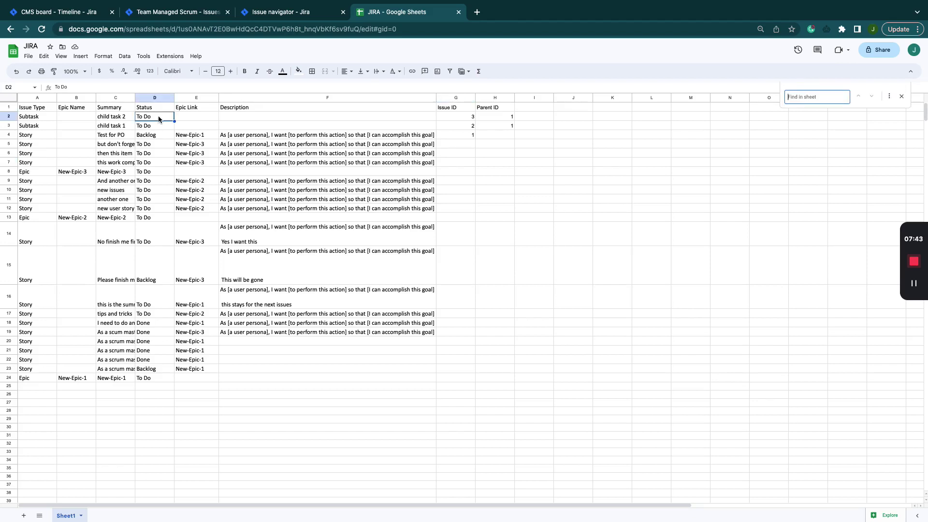
pyautogui.write('To do')
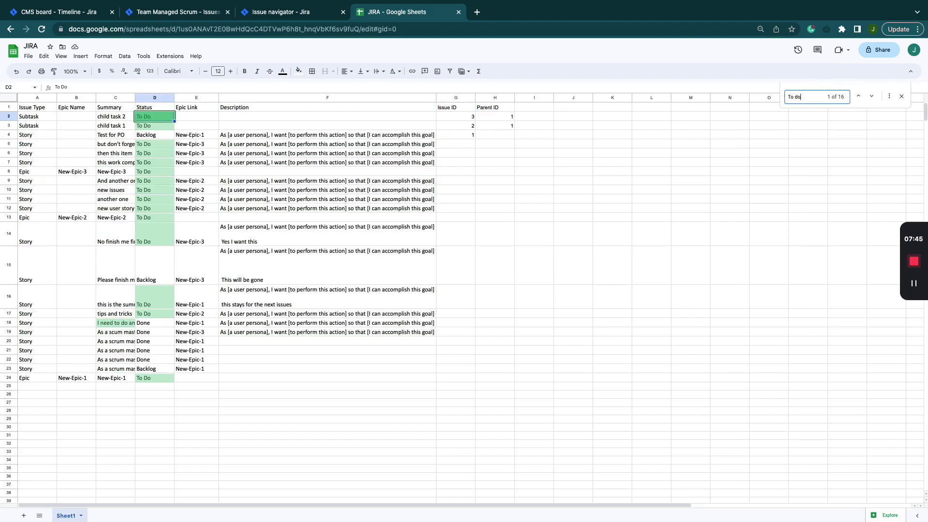
pyautogui.click(889, 96)
pyautogui.write('T')
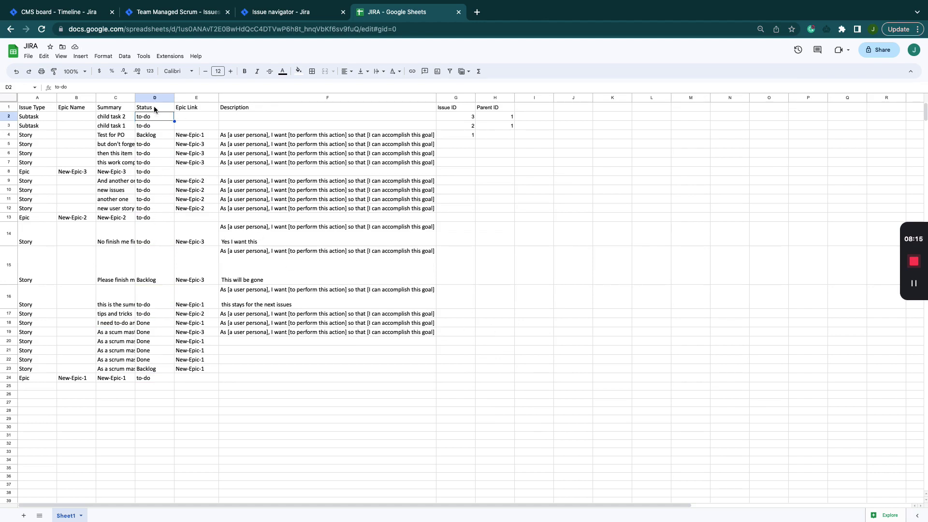
pyautogui.click(155, 107)
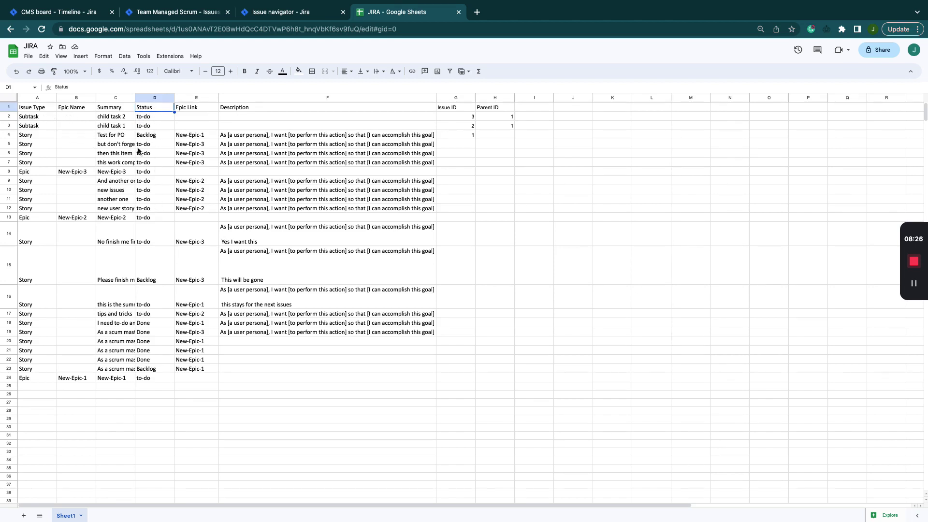
# - Add a filter to the JIRA sheet's header row, spanning Issue Type through Parent ID
pyautogui.click(36, 108)
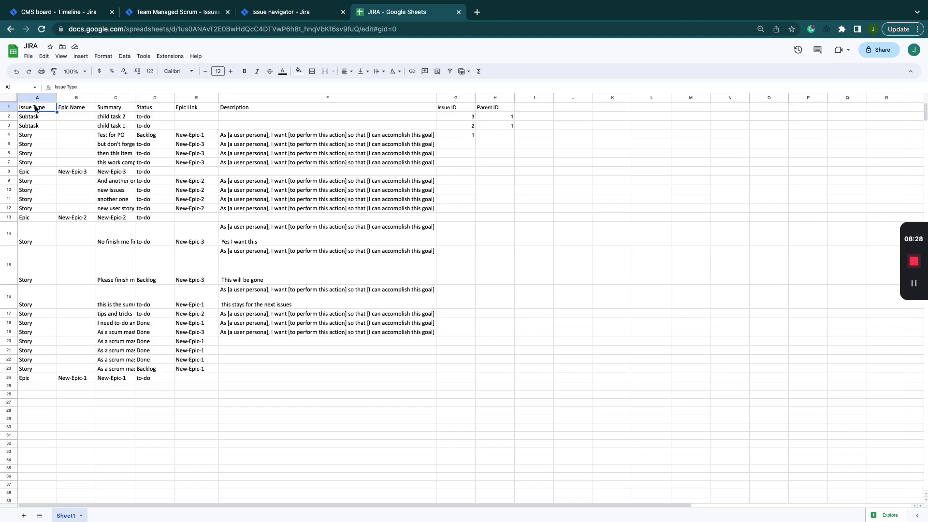
pyautogui.click(8, 107)
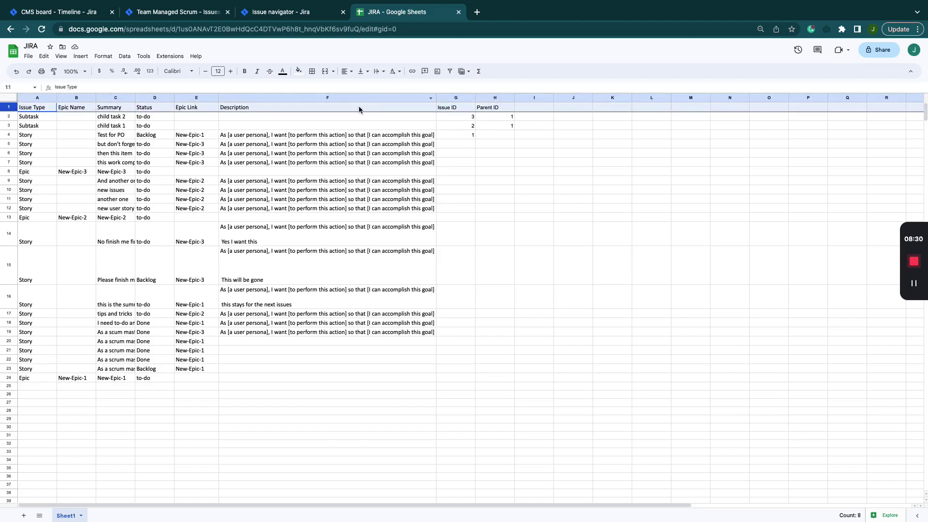
pyautogui.click(494, 111)
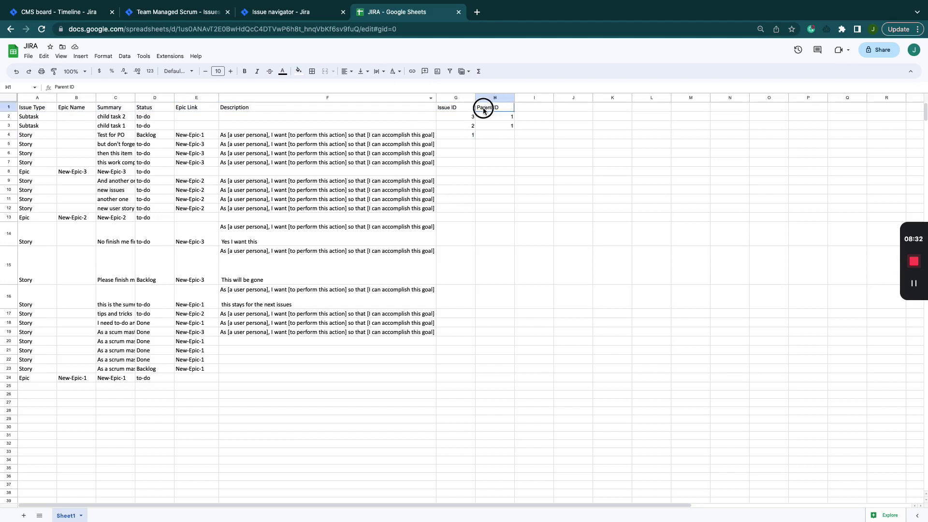
pyautogui.moveTo(469, 112); pyautogui.dragTo(32, 107)
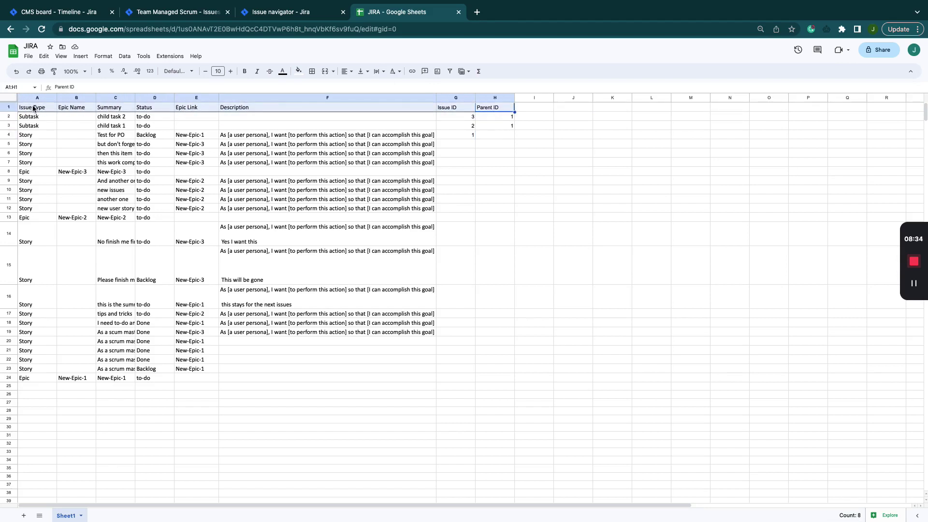
pyautogui.click(452, 72)
pyautogui.click(77, 153)
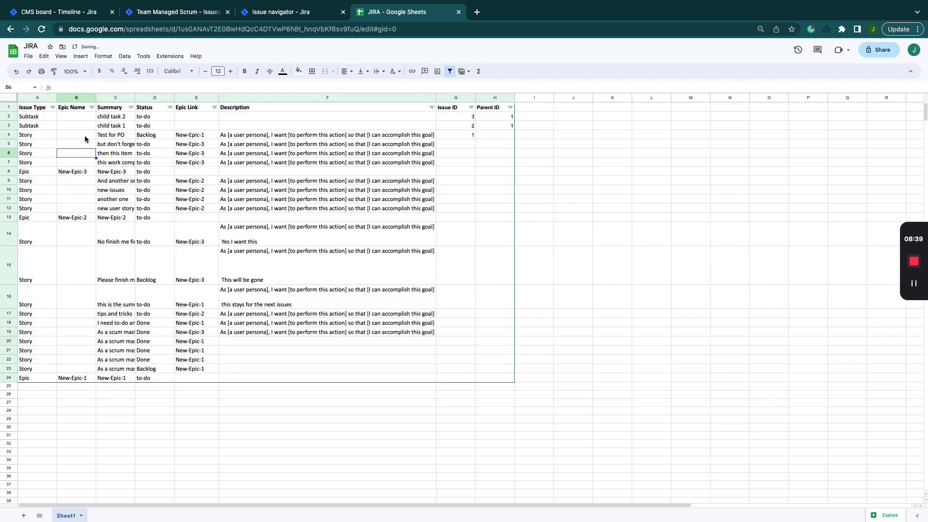
# - Sort rows by Issue Type A→Z, then spot-check the New-Epic-1 and first-story cells
pyautogui.click(53, 108)
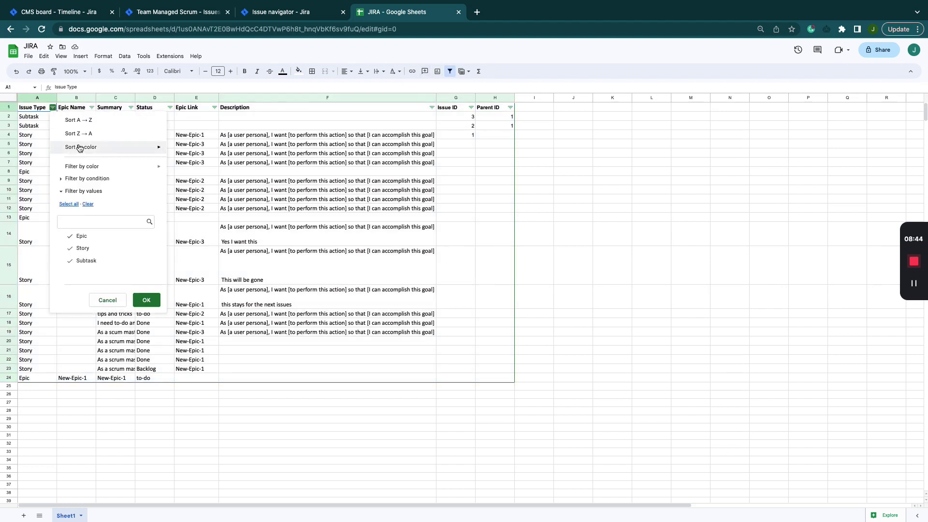
pyautogui.click(80, 122)
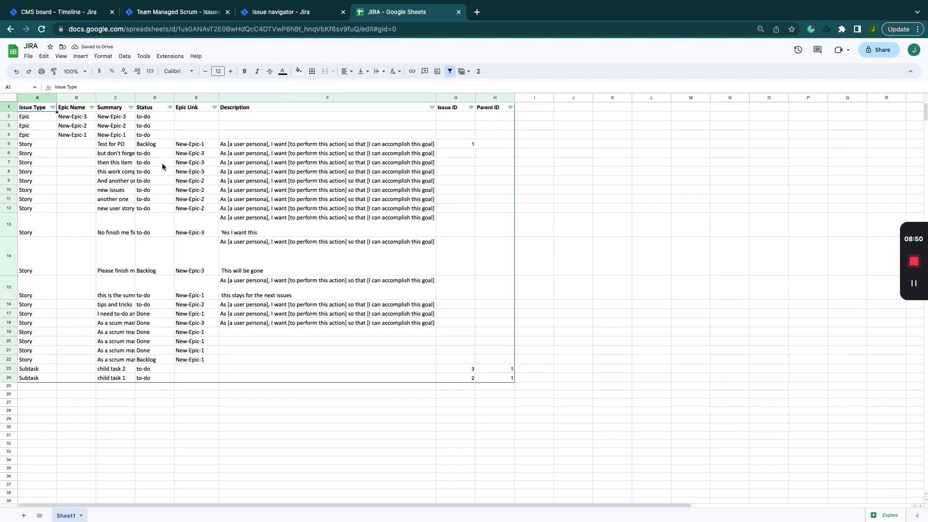
pyautogui.click(79, 135)
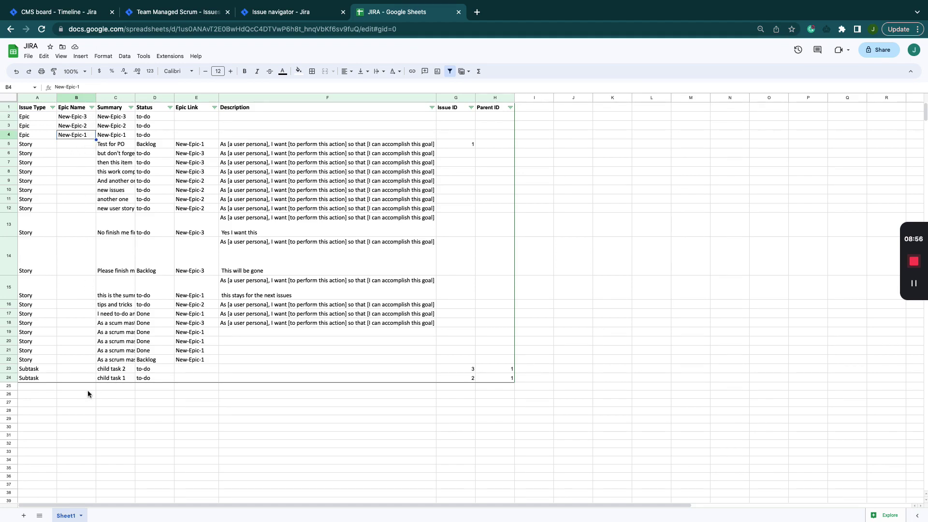
pyautogui.click(469, 144)
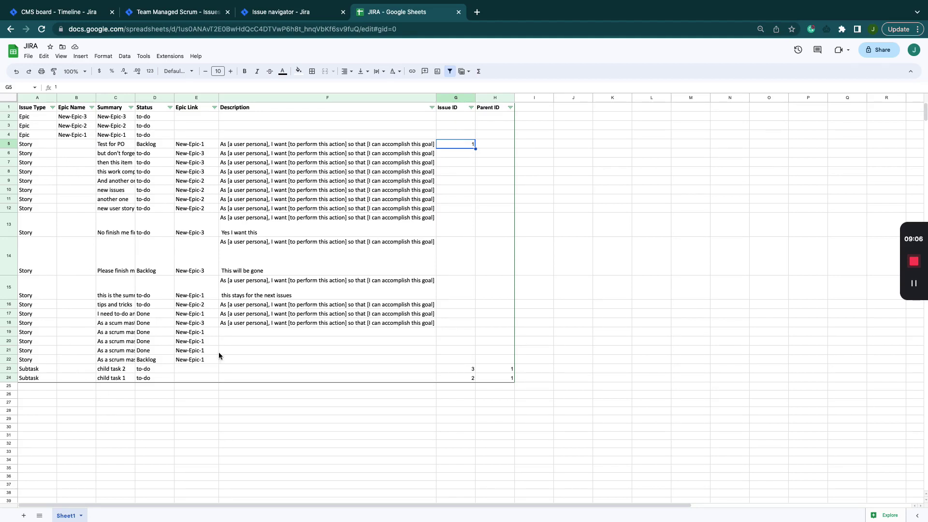
pyautogui.click(324, 411)
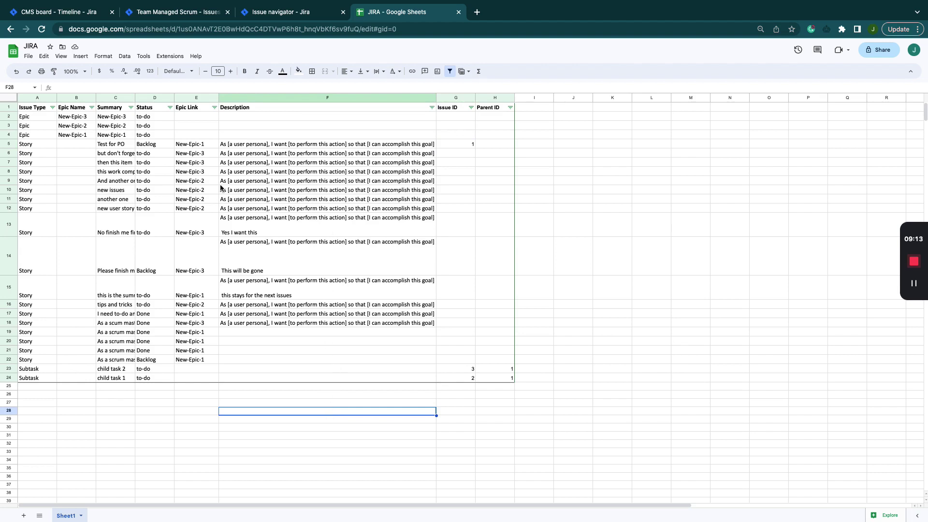
# - Download the sheet as Comma Separated Values (JIRA - Sheet1 (1).csv), then return to the Jira tab
pyautogui.click(28, 56)
pyautogui.moveTo(114, 152)
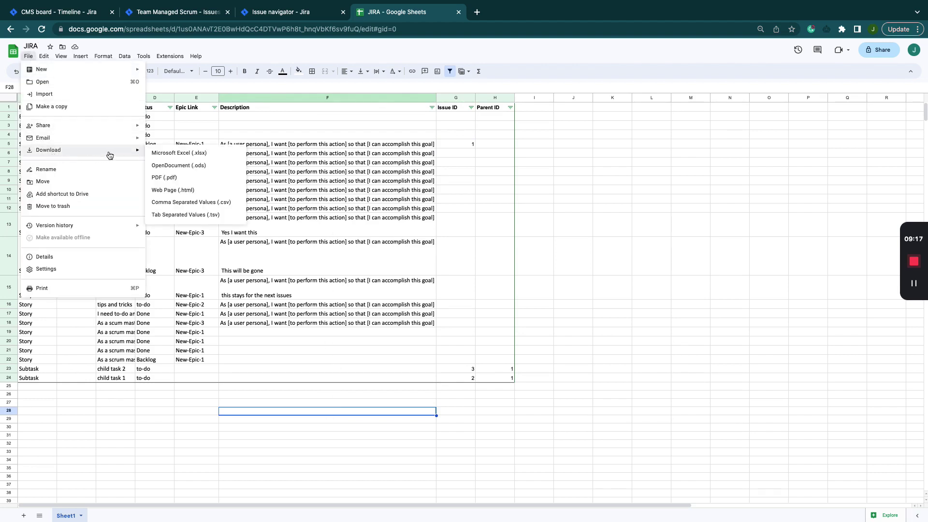
pyautogui.click(187, 204)
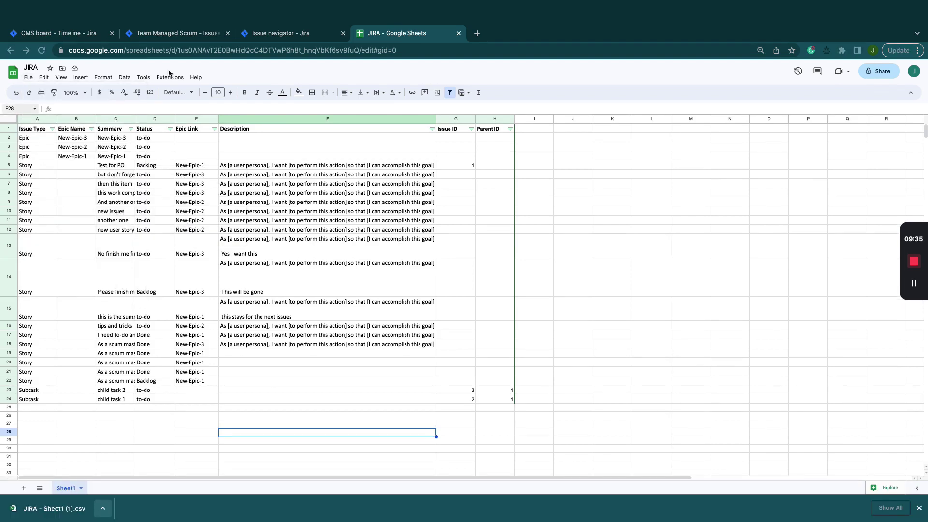
pyautogui.click(166, 34)
pyautogui.click(68, 15)
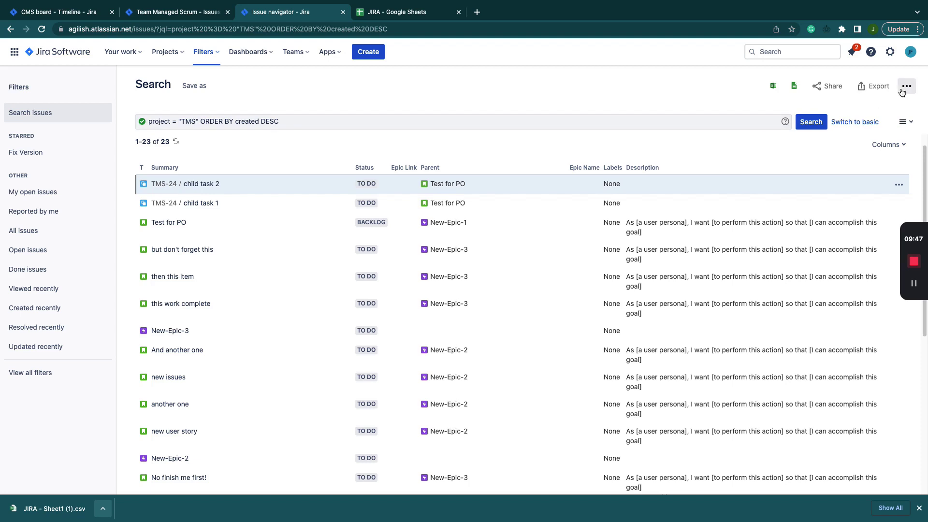
# - Start an Import issues from CSV from the issue search and upload JIRA - Sheet1 (1).csv
pyautogui.click(218, 59)
pyautogui.click(411, 85)
pyautogui.click(181, 56)
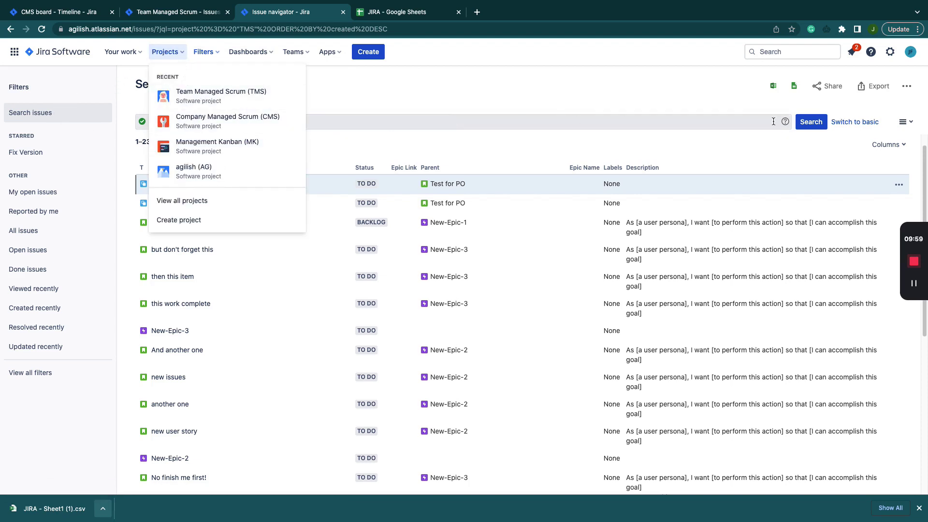
pyautogui.click(878, 93)
pyautogui.click(906, 86)
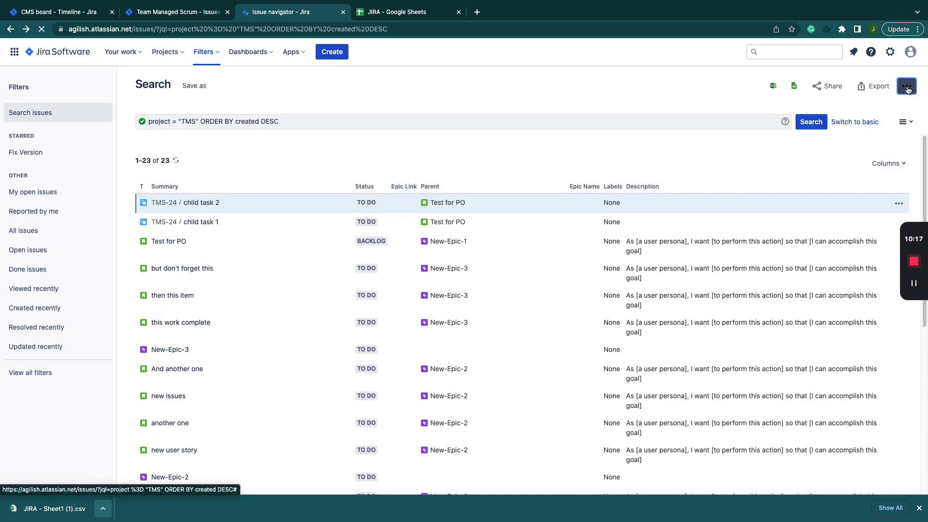
pyautogui.click(907, 87)
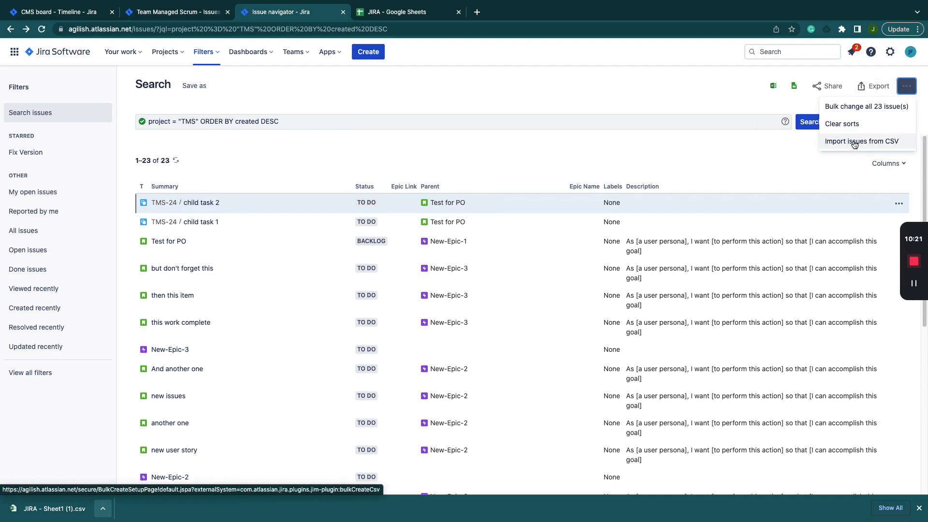
pyautogui.click(854, 141)
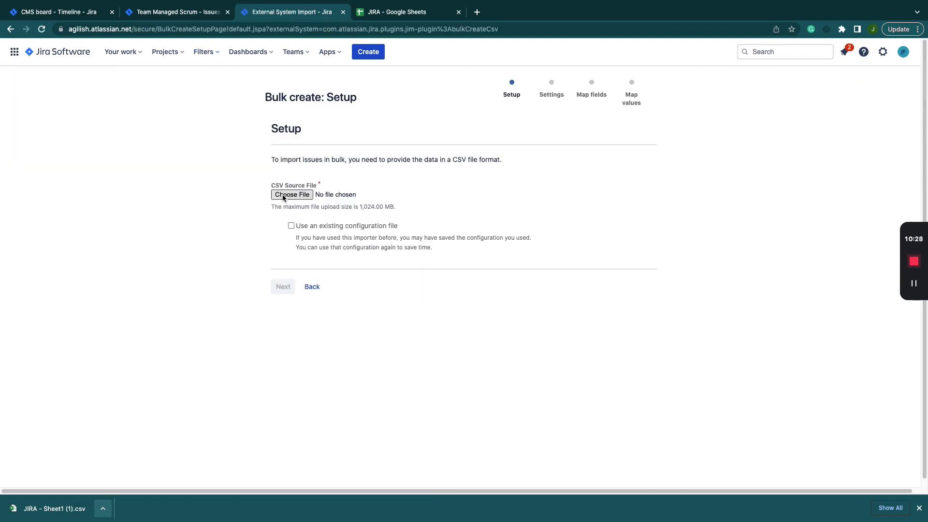
pyautogui.click(290, 192)
pyautogui.click(404, 38)
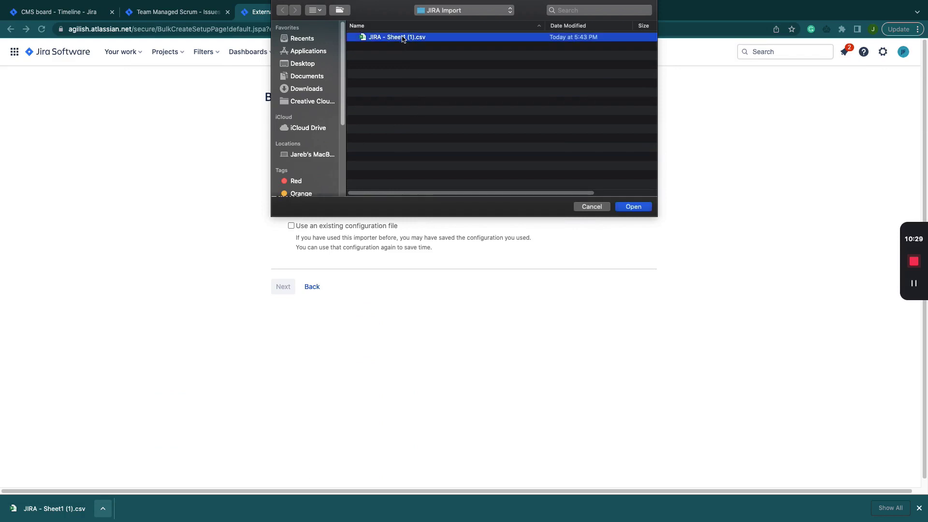
pyautogui.click(632, 207)
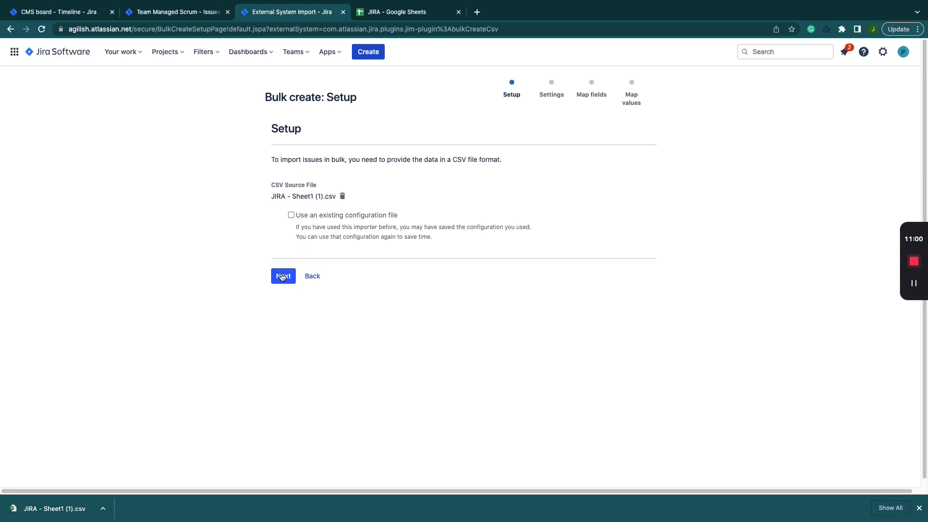
# - Choose Company Managed Scrum as the import project and continue to field mapping
pyautogui.click(283, 276)
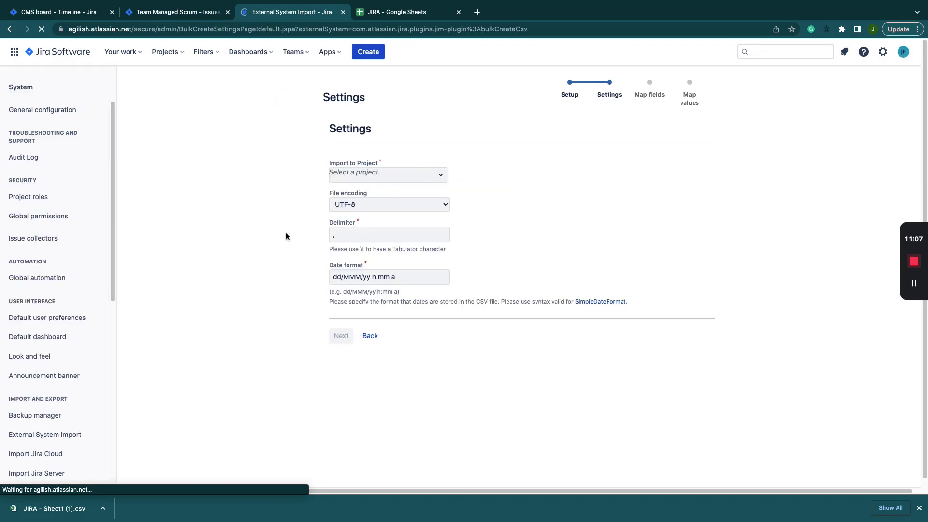
pyautogui.click(442, 178)
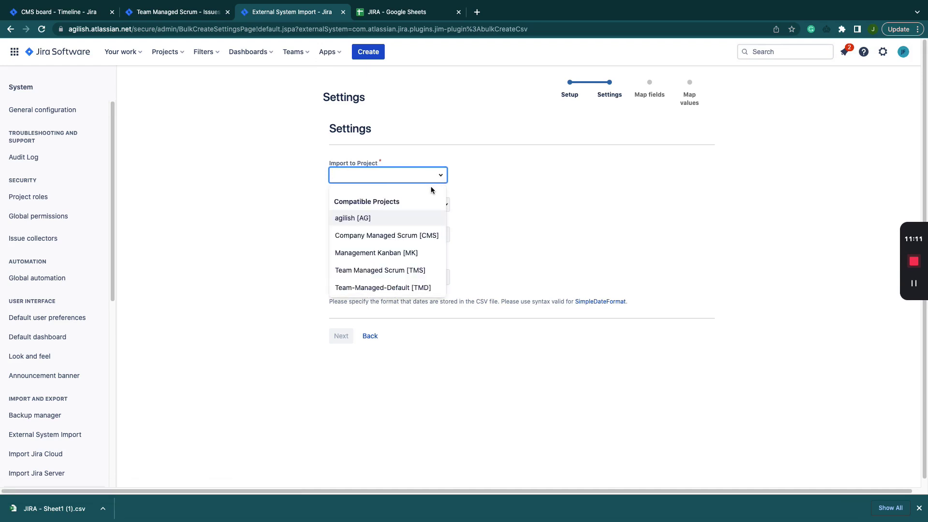
pyautogui.click(404, 234)
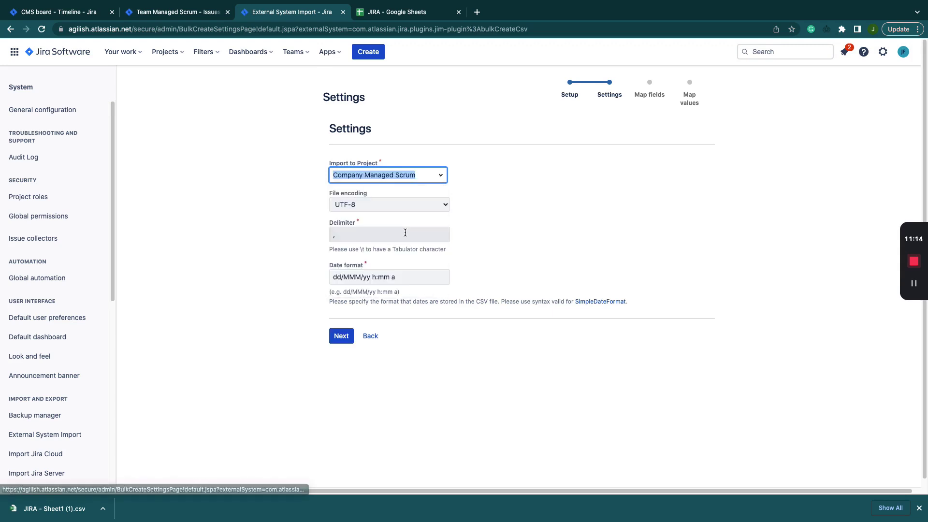
pyautogui.click(341, 338)
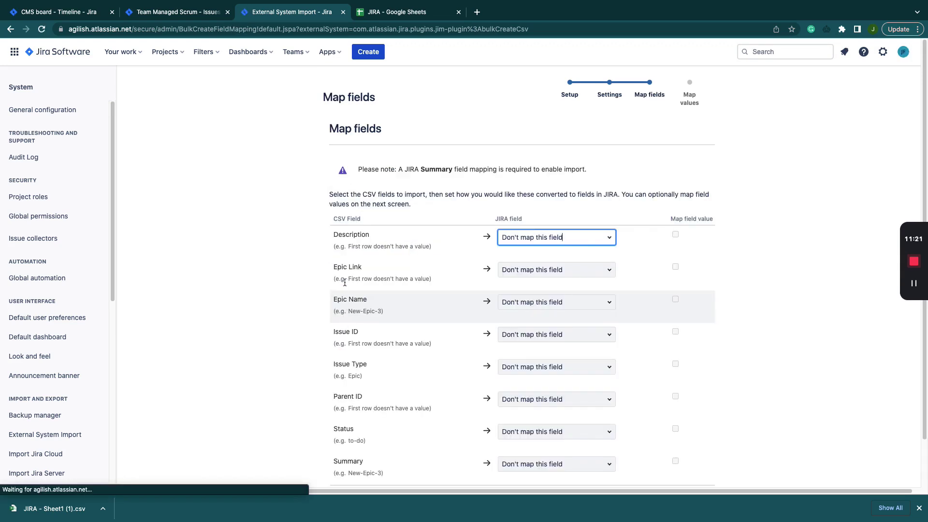
# - Map the CSV Description column to Jira's Description field, with value mapping ticked
pyautogui.scroll(-2, 390, 263)
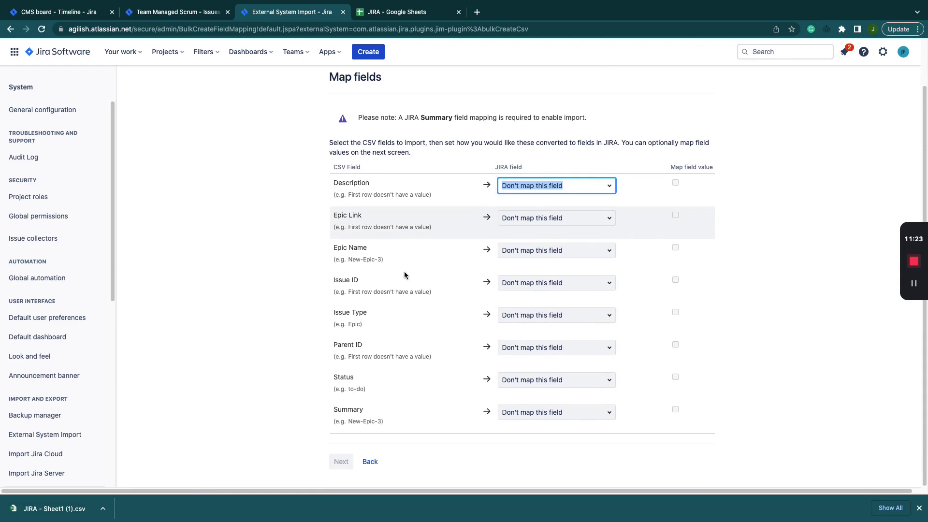
pyautogui.scroll(2, 407, 263)
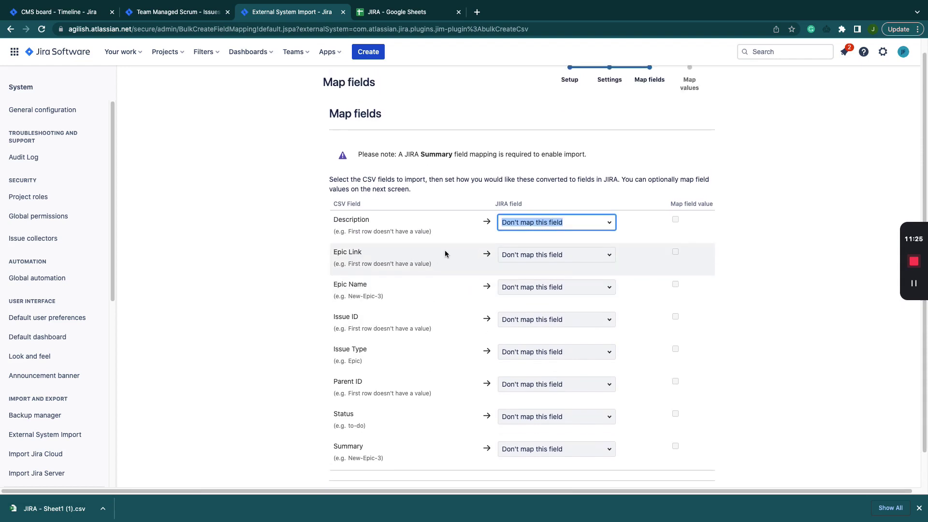
pyautogui.write('des')
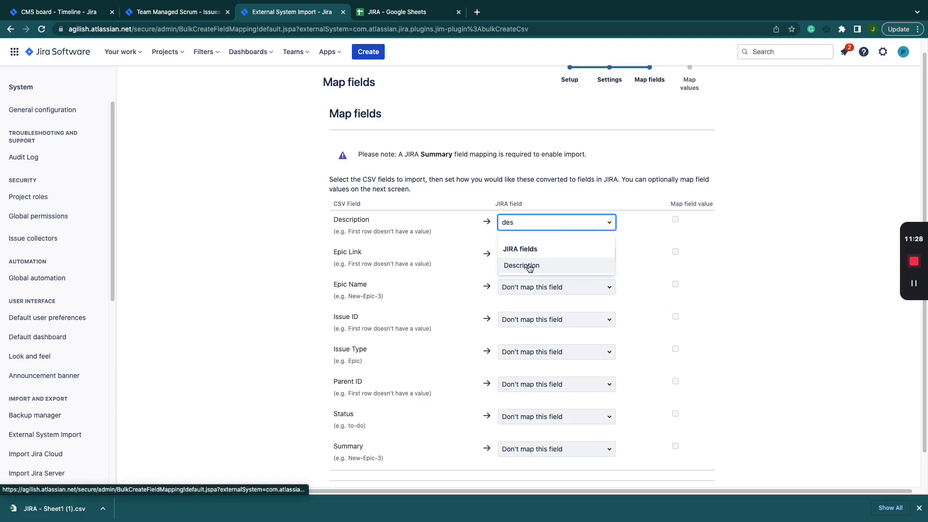
pyautogui.click(530, 265)
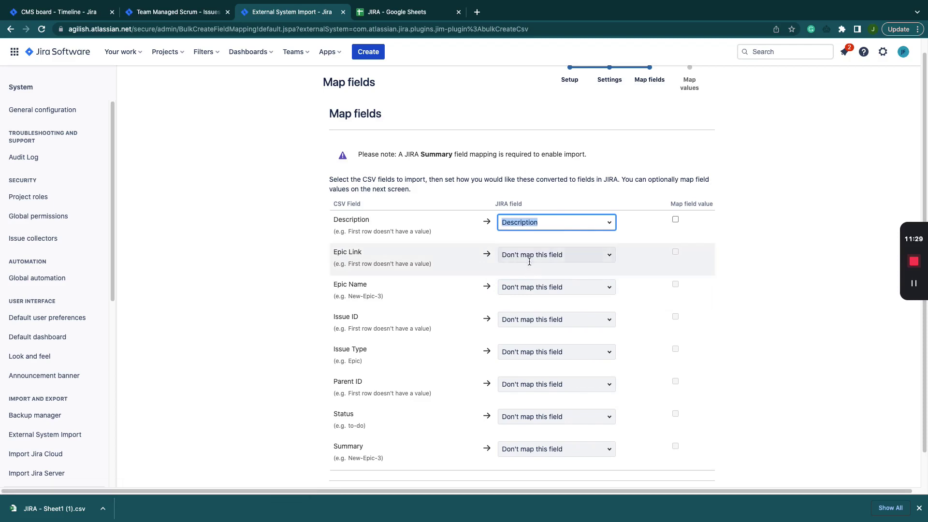
pyautogui.doubleClick(339, 220)
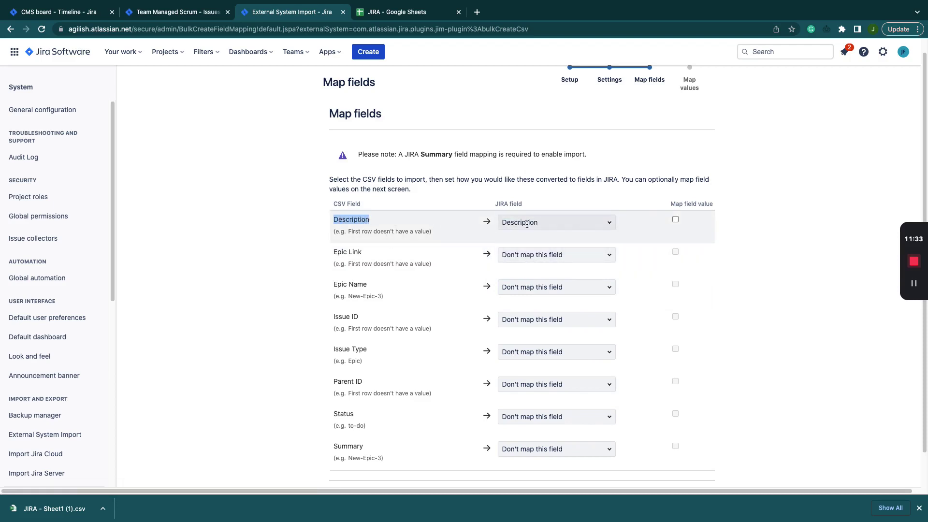
pyautogui.click(676, 220)
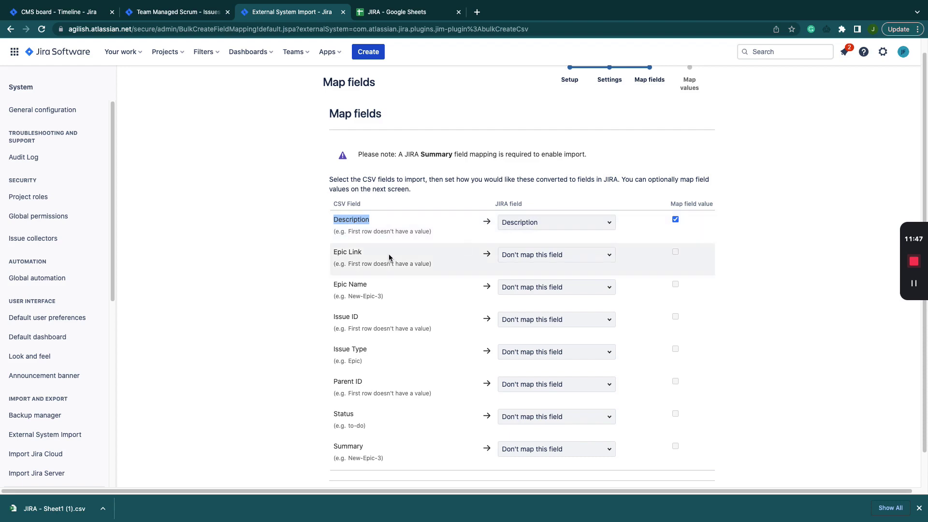
# - Map the CSV Epic Link column to Jira's Epic Link field, with value mapping ticked
pyautogui.click(533, 254)
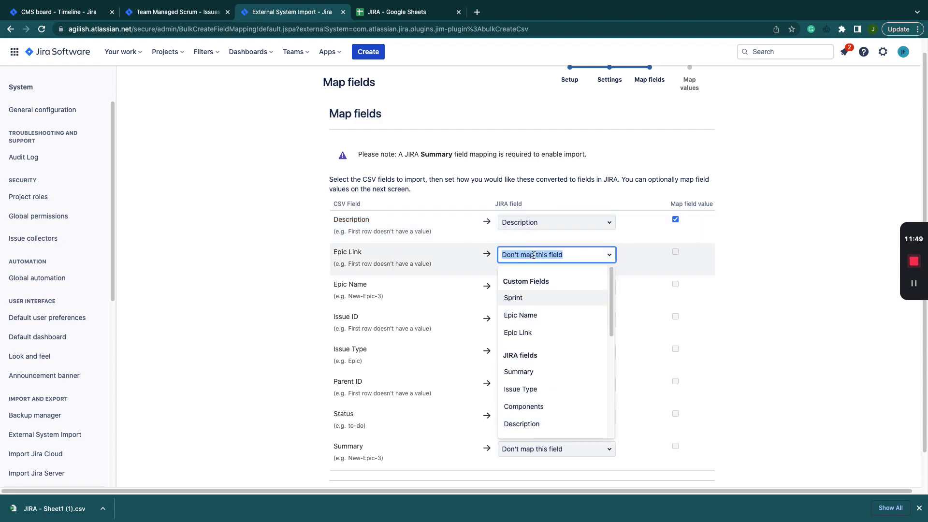
pyautogui.write('epic')
pyautogui.press('Down')
pyautogui.press('Return')
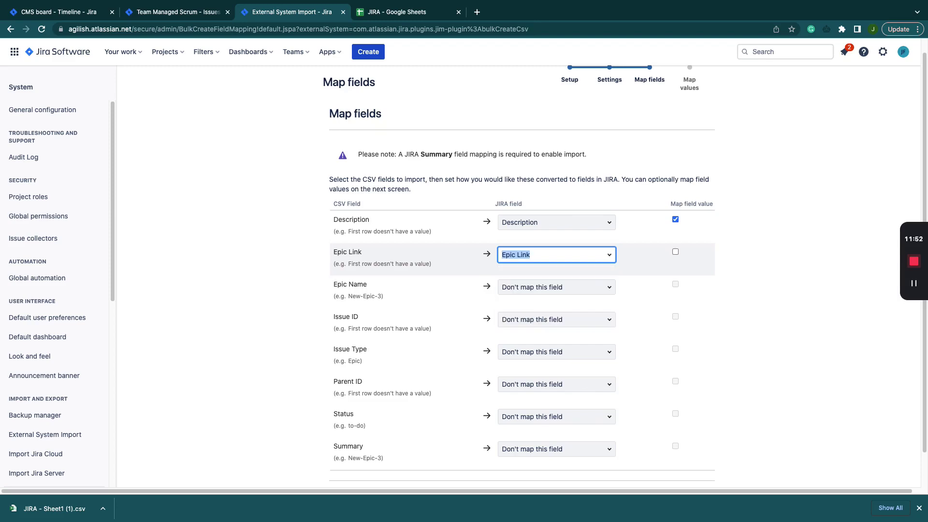
pyautogui.click(676, 252)
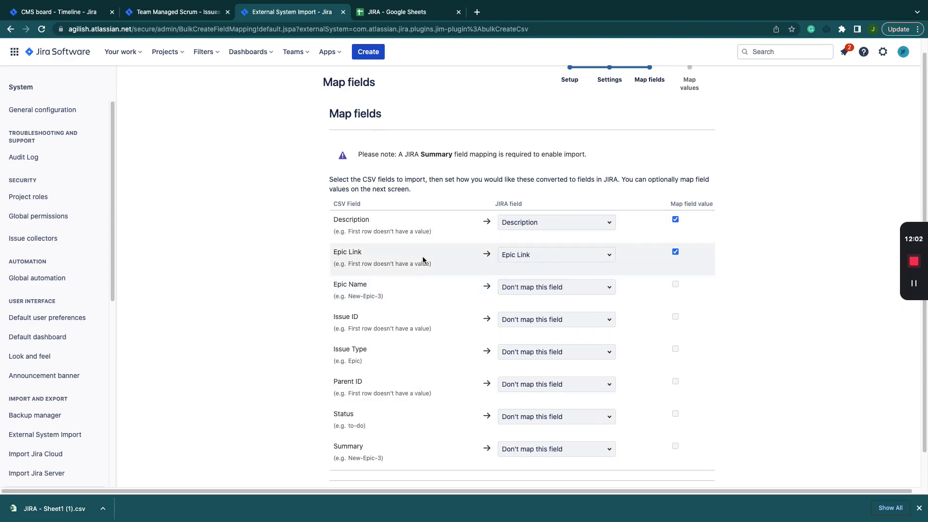
pyautogui.click(564, 286)
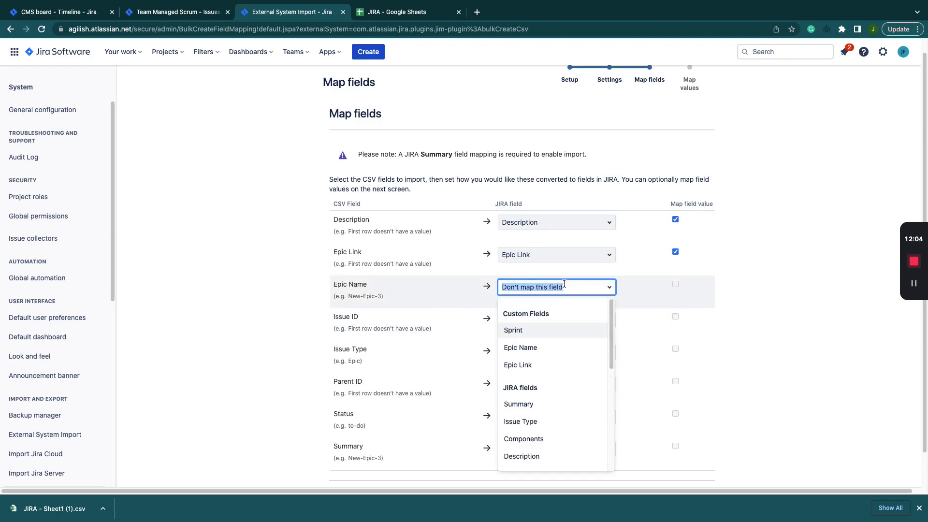
# - Map Epic Name to Jira's Epic Name field with value mapping, and begin mapping Issue ID
pyautogui.click(536, 348)
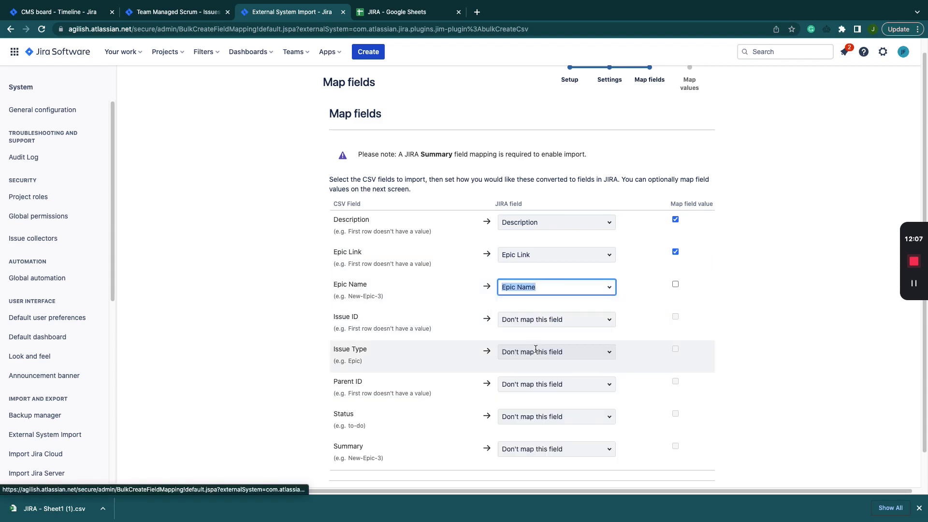
pyautogui.click(676, 284)
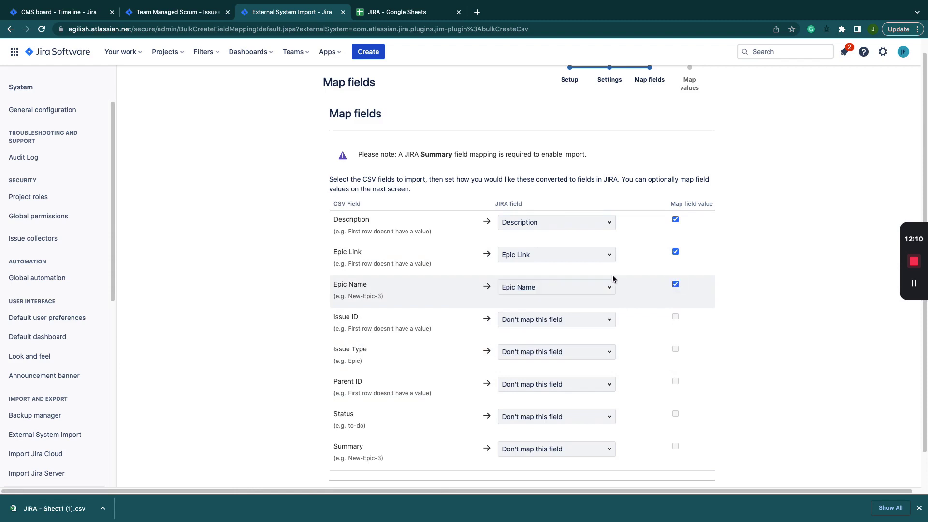
pyautogui.click(581, 322)
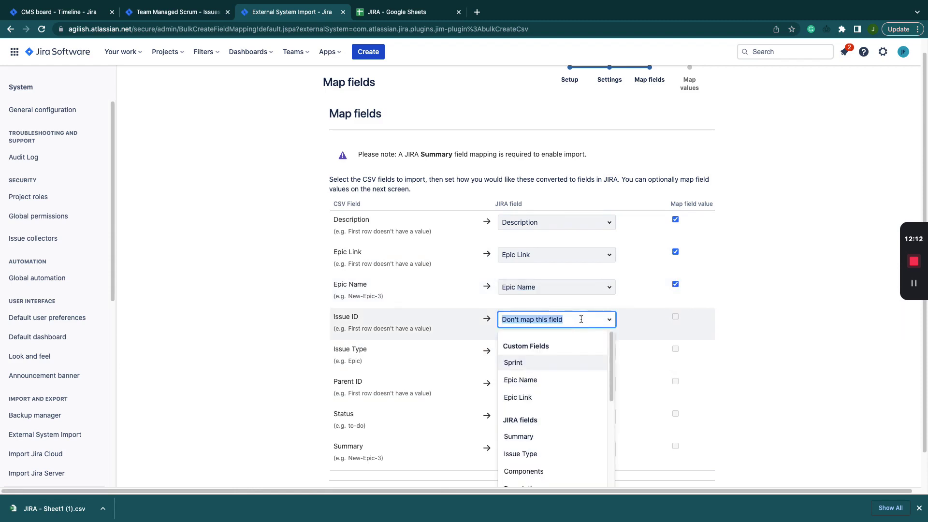
pyautogui.write('Issue Id')
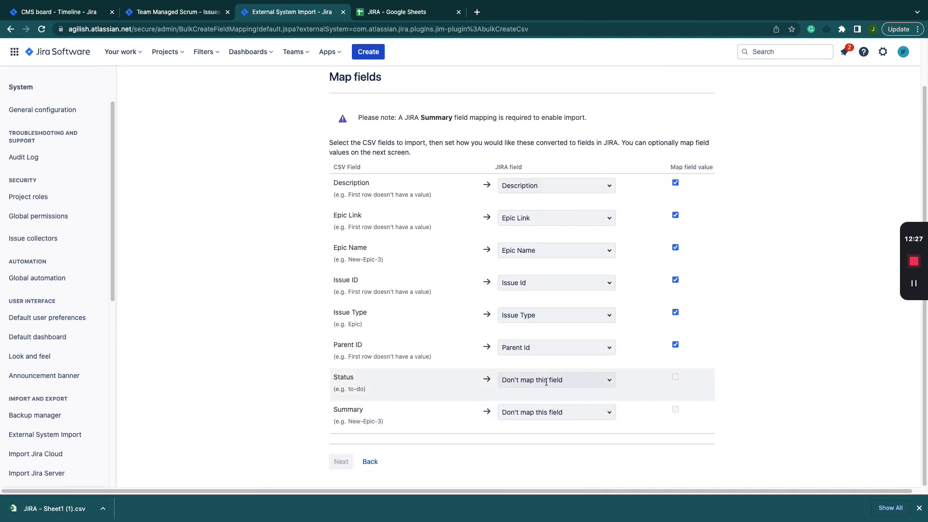
# - Map the CSV Status column to Jira's Labels field
pyautogui.click(546, 382)
pyautogui.scroll(-3, 564, 442)
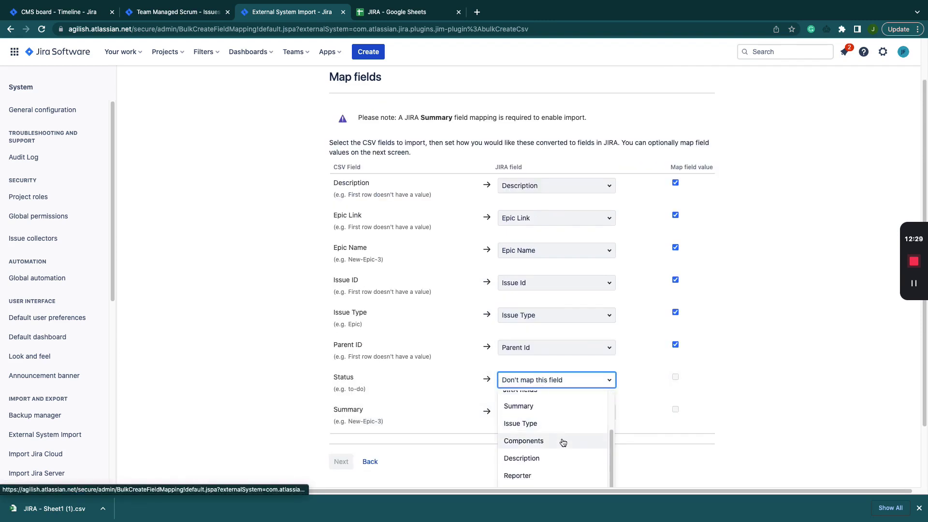
pyautogui.scroll(-8, 563, 442)
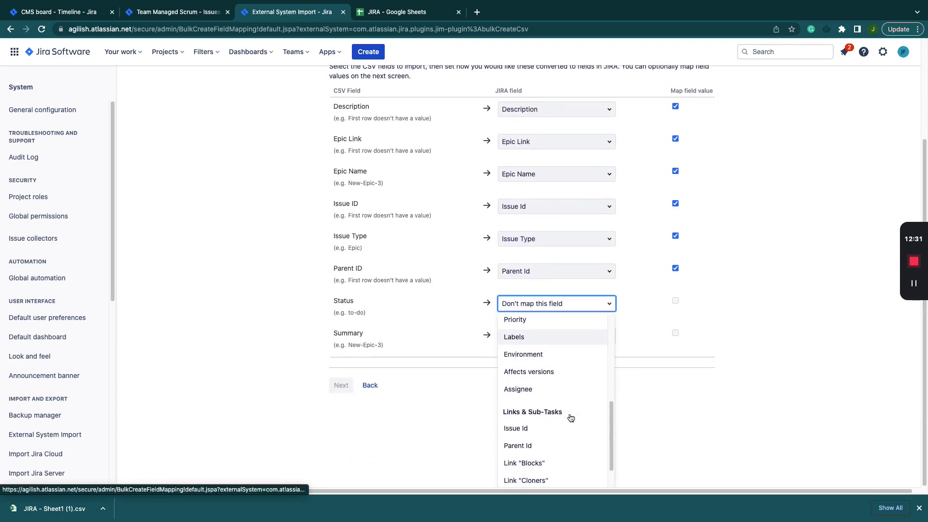
pyautogui.scroll(-2, 571, 417)
pyautogui.scroll(3, 807, 412)
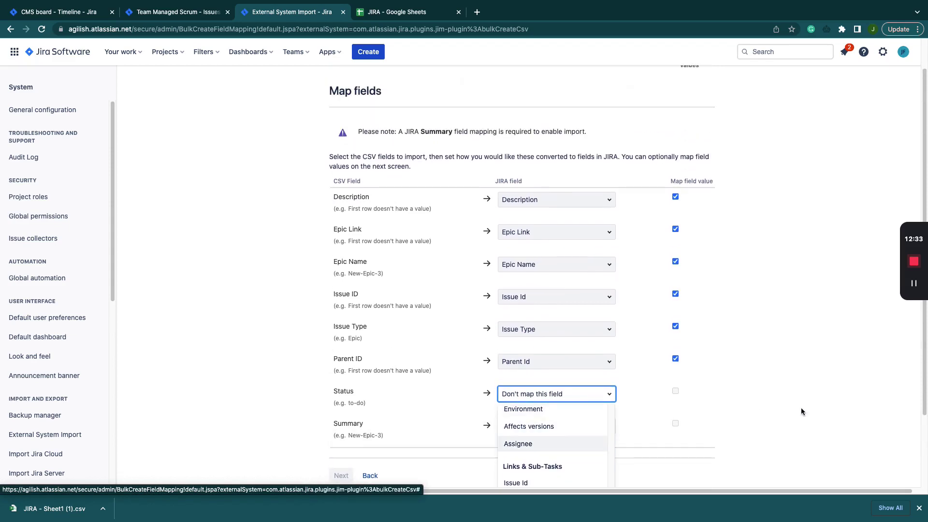
pyautogui.scroll(-2, 807, 410)
pyautogui.scroll(2, 529, 375)
pyautogui.click(517, 394)
pyautogui.click(676, 377)
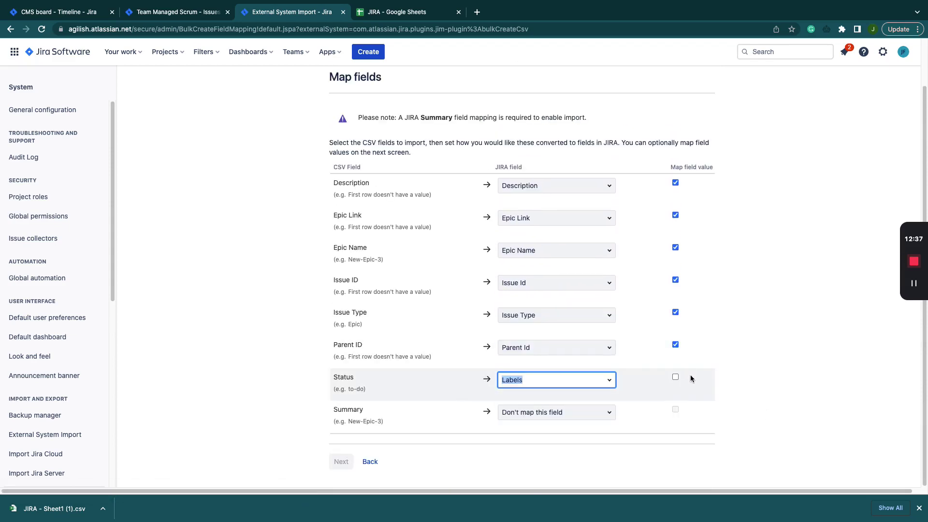
# - Map Summary to Jira's Summary field and proceed to the Map values step
pyautogui.click(582, 413)
pyautogui.write('summary')
pyautogui.press('Return')
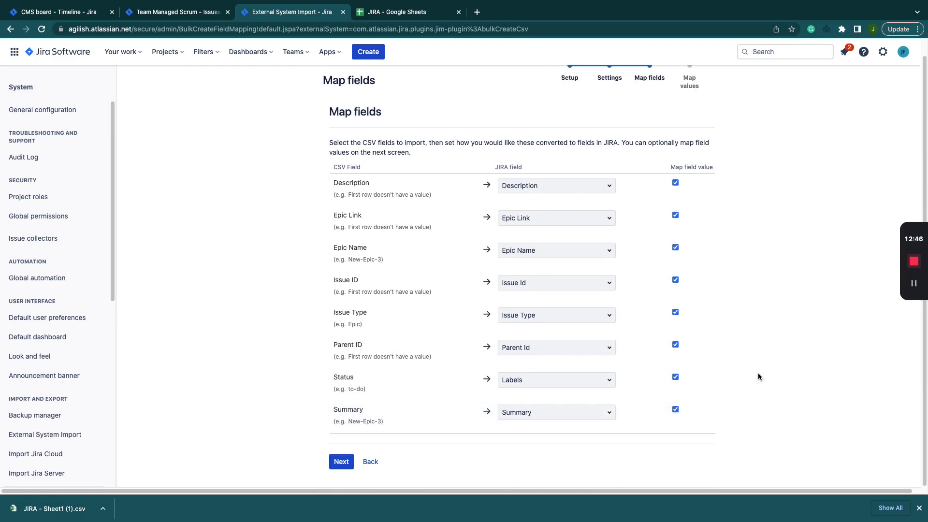
pyautogui.click(341, 462)
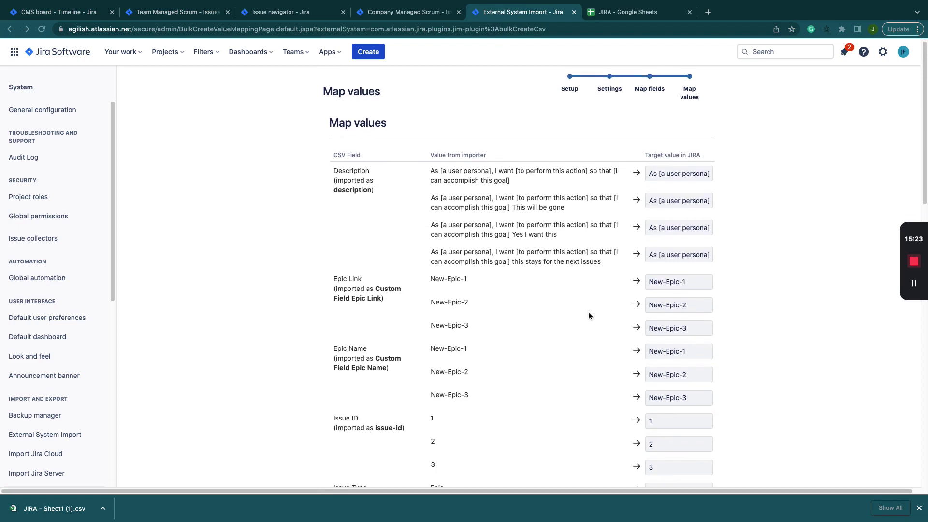
# - Map the Subtask issue type value to Jira's Sub-task type
pyautogui.scroll(-3, 588, 314)
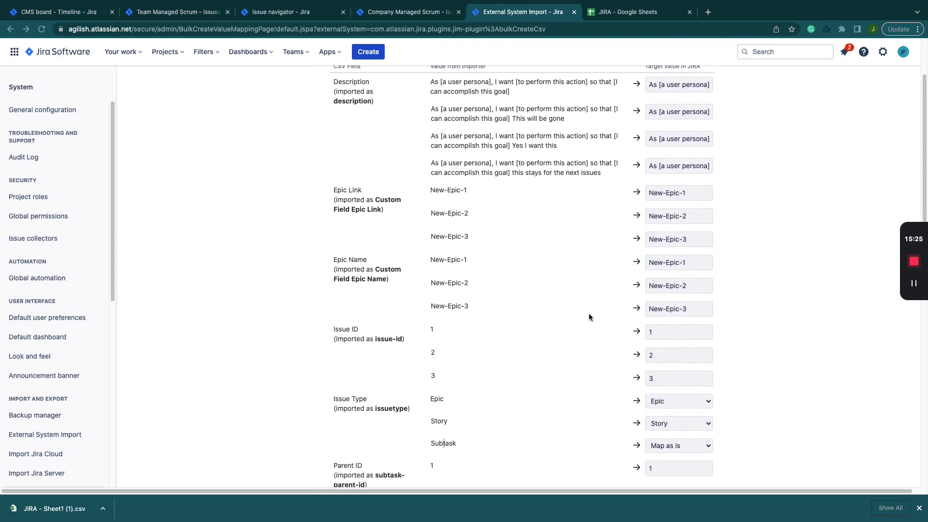
pyautogui.scroll(-4, 589, 317)
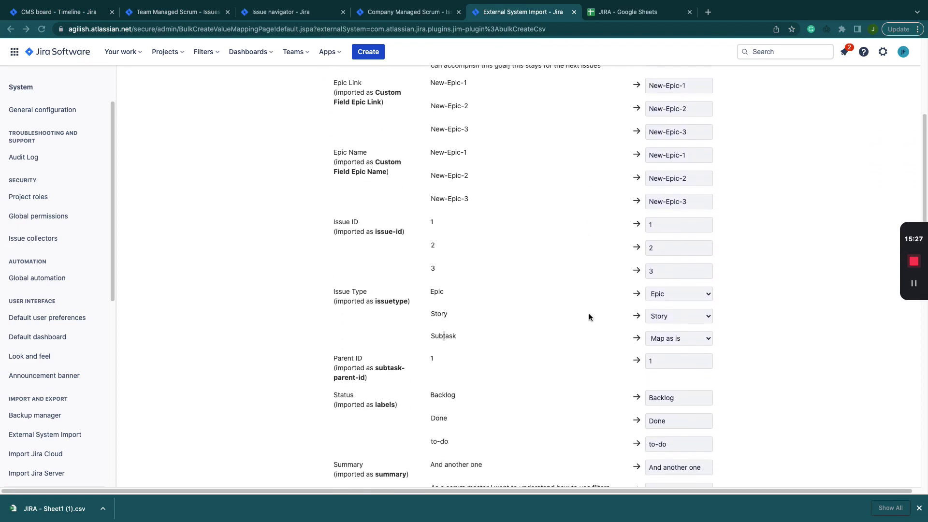
pyautogui.scroll(-2, 589, 317)
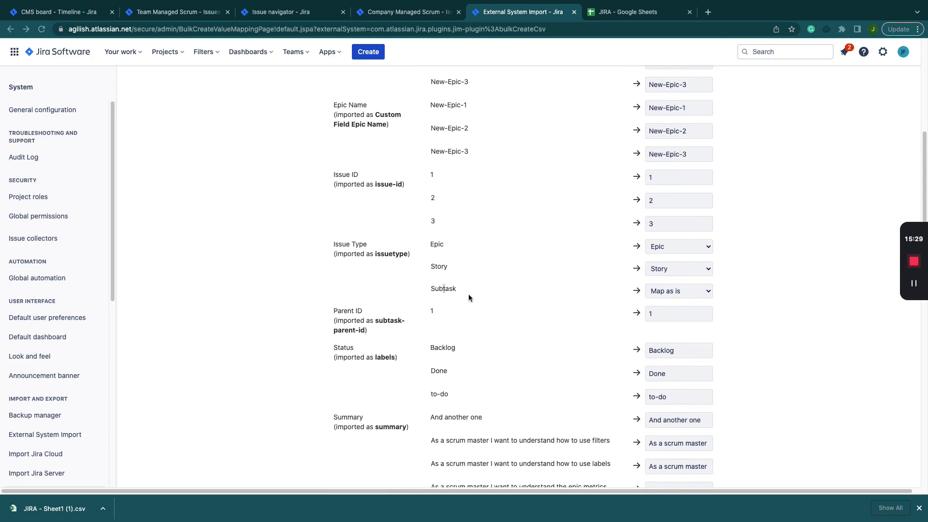
pyautogui.doubleClick(450, 289)
pyautogui.click(500, 289)
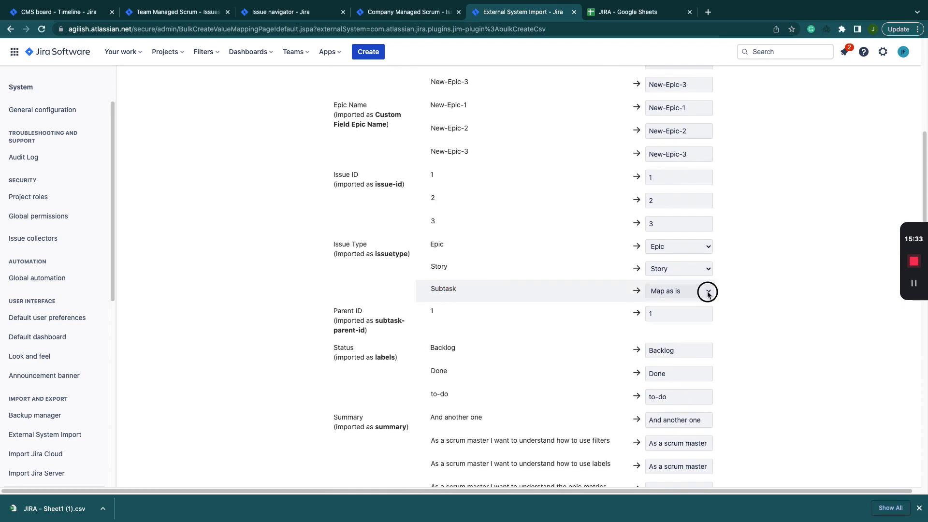
pyautogui.click(651, 289)
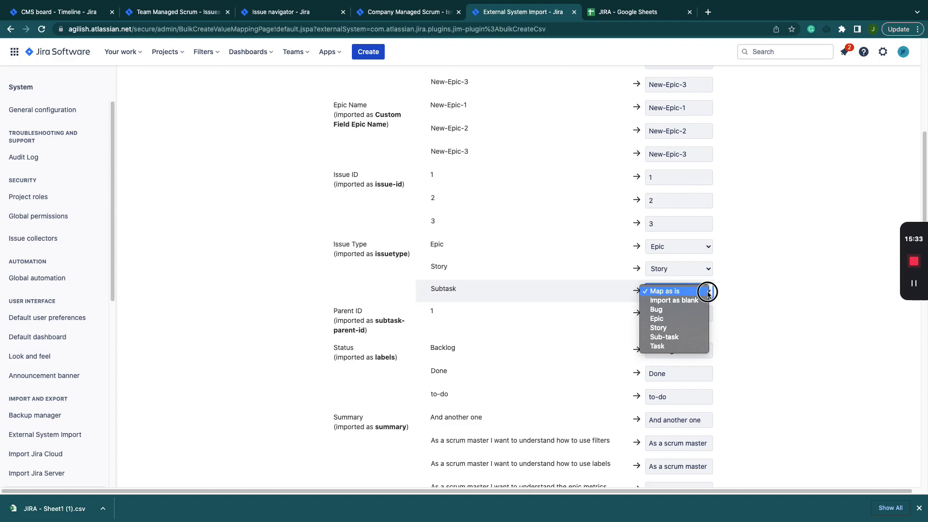
pyautogui.click(684, 336)
# - Review the remaining mappings: Status values Backlog, Done, to-do and all summaries, unchanged
pyautogui.scroll(-2, 768, 325)
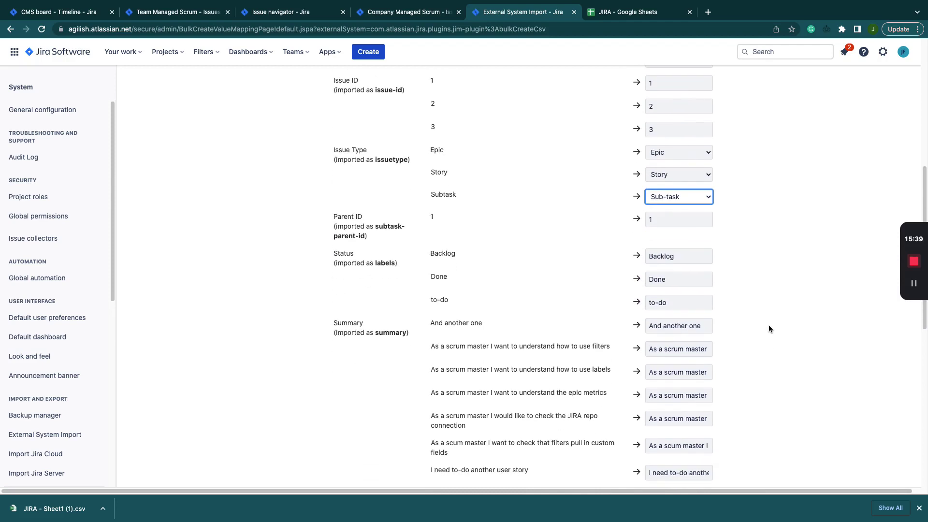
pyautogui.scroll(-5, 769, 328)
pyautogui.scroll(-4, 769, 328)
pyautogui.scroll(-1, 768, 328)
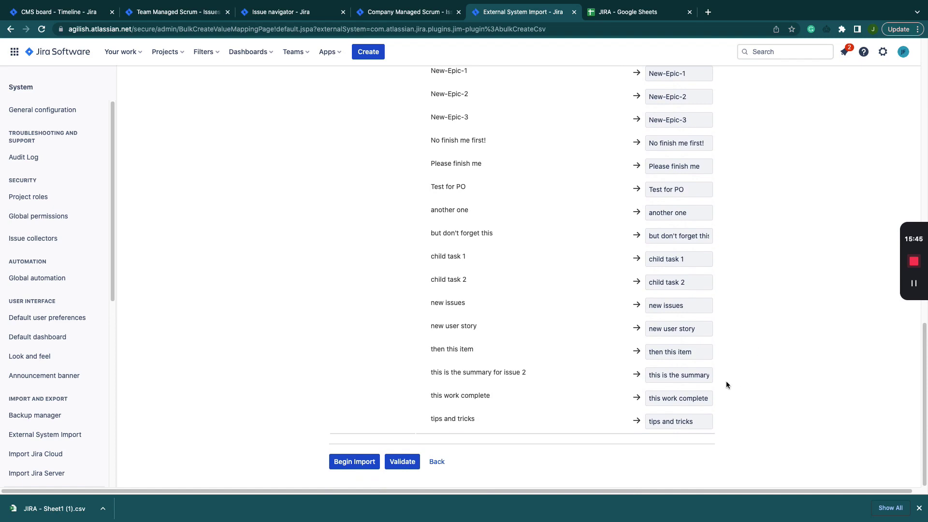
pyautogui.scroll(5, 726, 381)
pyautogui.moveTo(332, 166); pyautogui.dragTo(369, 174)
pyautogui.scroll(-3, 527, 260)
pyautogui.scroll(-3, 527, 260)
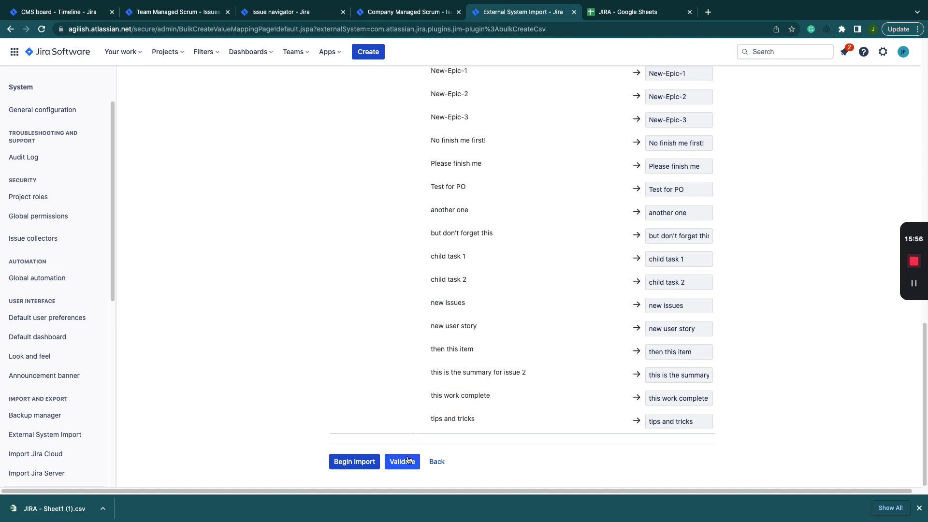
# - Validate the mapping and review the passing and failing issue counts and the parent-issue error
pyautogui.click(408, 459)
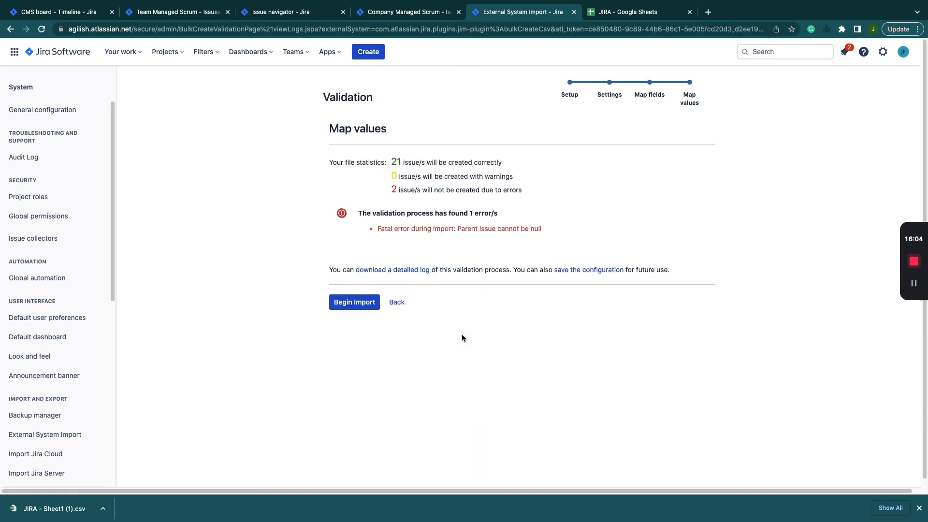
pyautogui.moveTo(391, 162); pyautogui.dragTo(512, 164)
pyautogui.moveTo(392, 189); pyautogui.dragTo(527, 197)
pyautogui.click(437, 214)
pyautogui.click(383, 228)
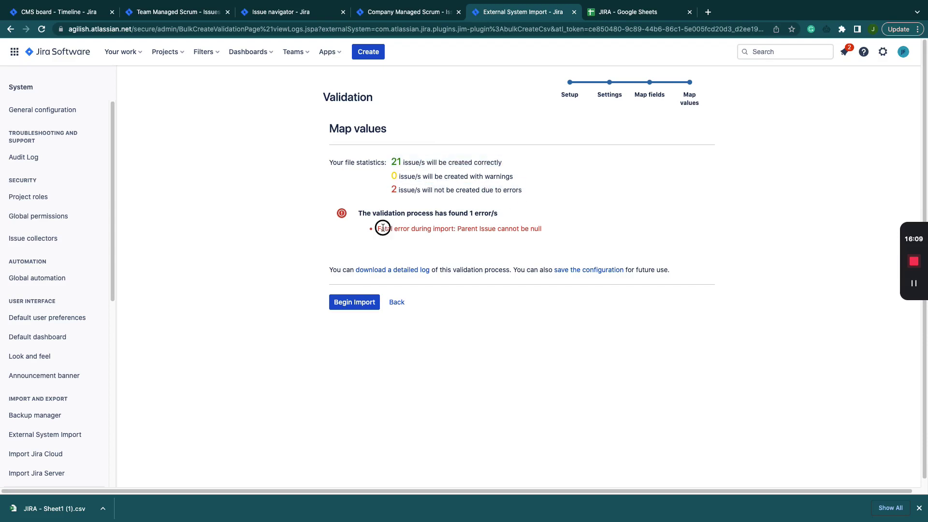
pyautogui.tripleClick(448, 227)
# - Begin the import and confirm the 23-issues-imported success message
pyautogui.click(348, 302)
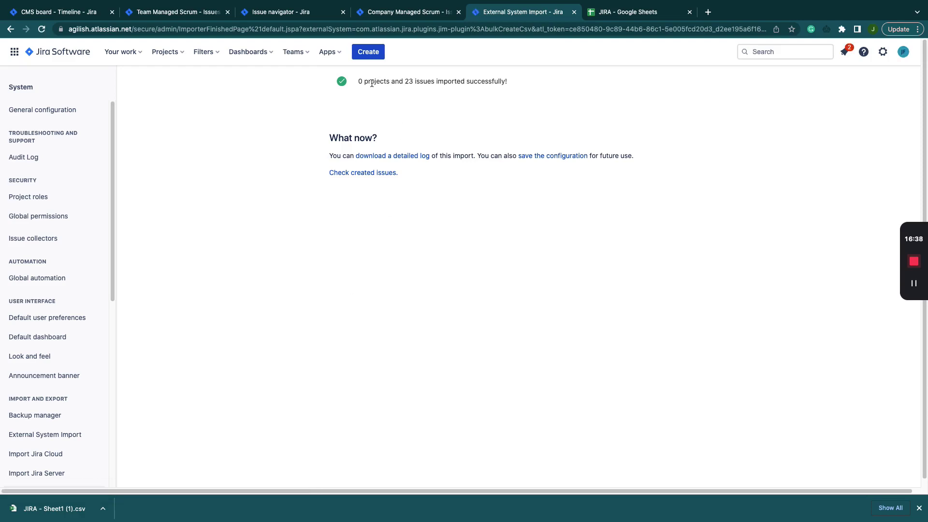
pyautogui.moveTo(359, 82); pyautogui.dragTo(509, 81)
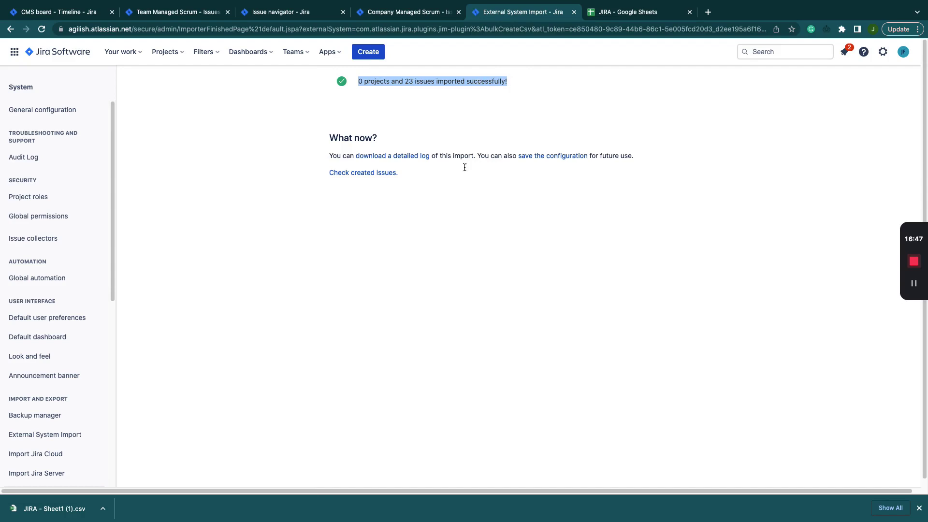
pyautogui.click(443, 205)
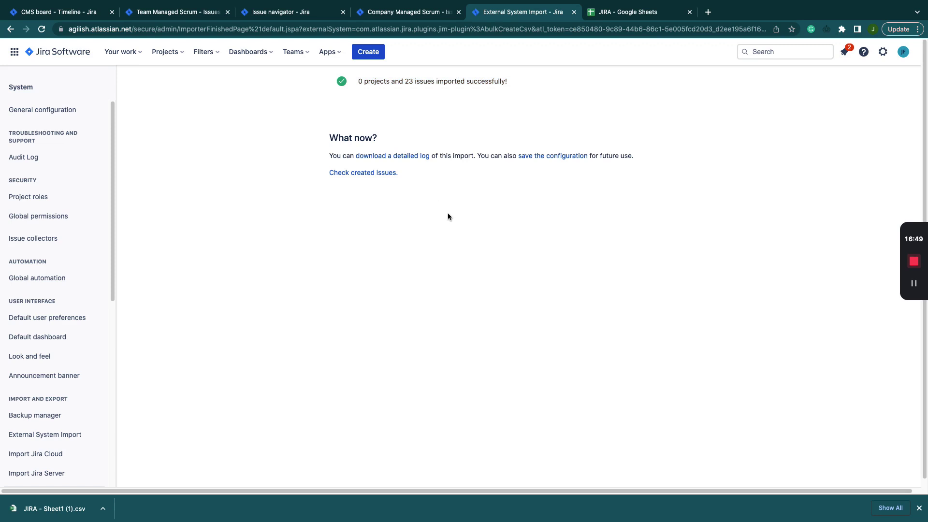
# - Open the created issues and scroll through CMS-70 to CMS-92, checking labels, epic links and subtasks
pyautogui.click(360, 174)
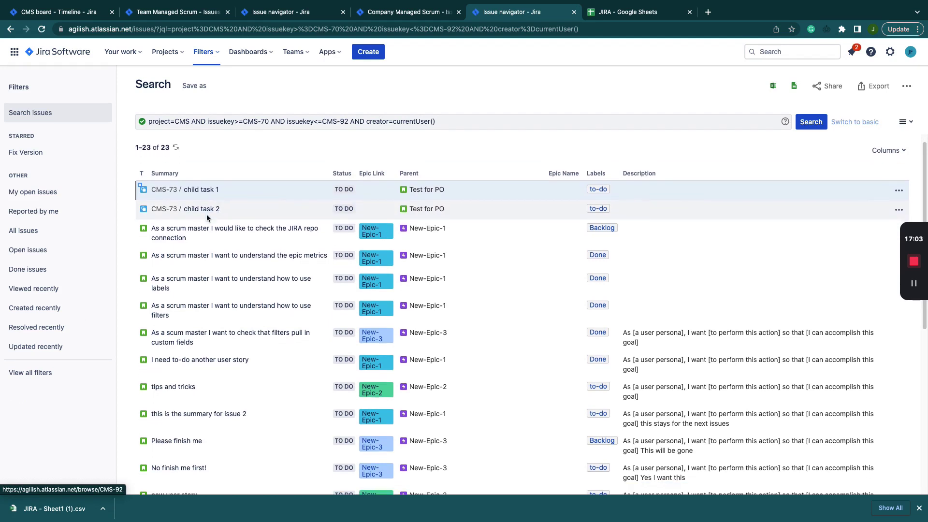
pyautogui.scroll(-2, 222, 209)
pyautogui.scroll(-5, 220, 217)
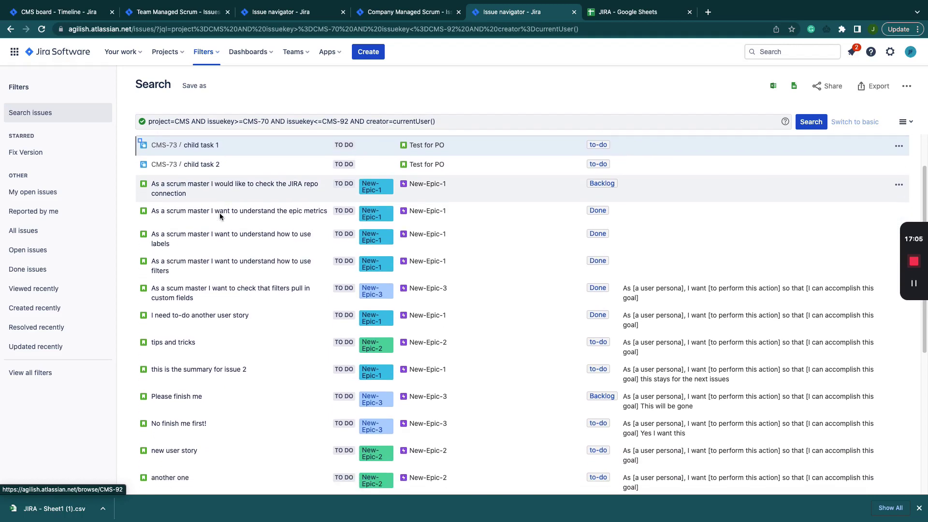
pyautogui.scroll(-4, 220, 217)
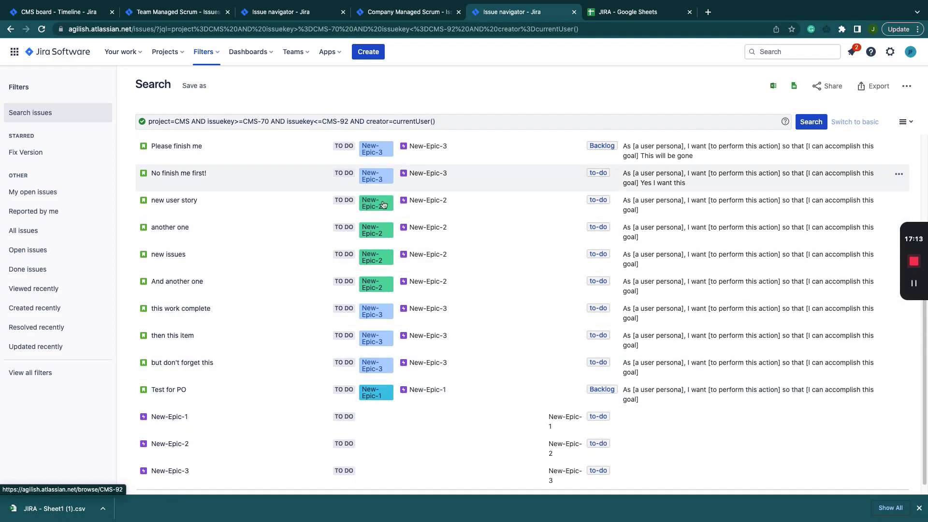
pyautogui.scroll(-1, 381, 348)
pyautogui.scroll(10, 381, 376)
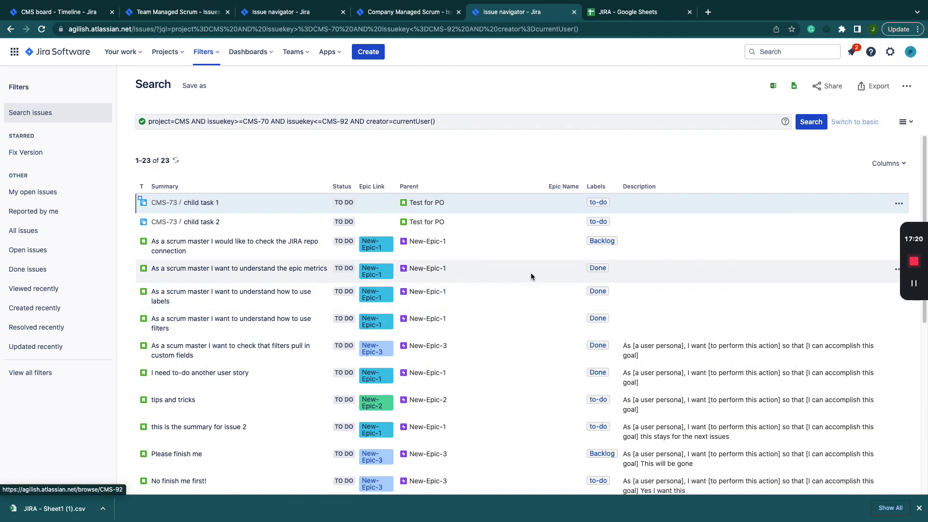
pyautogui.click(909, 90)
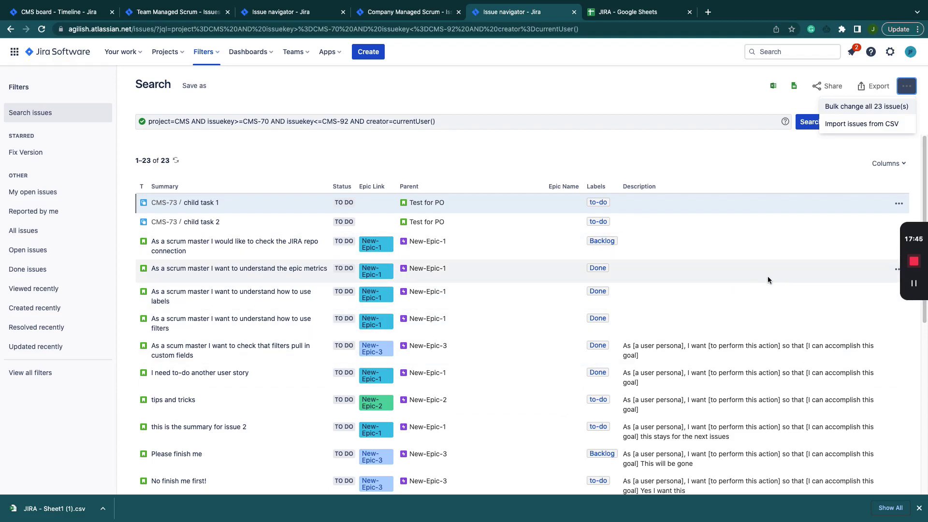
pyautogui.scroll(-1, 701, 266)
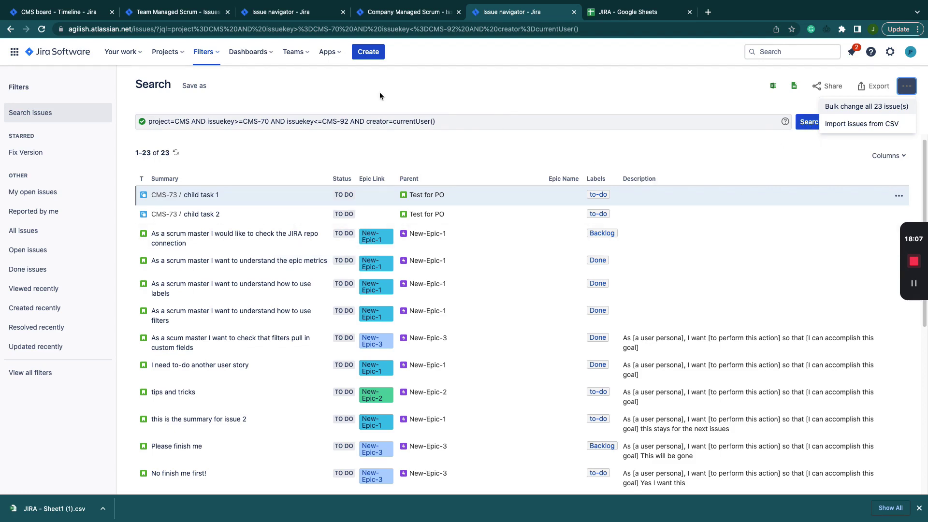
# - Switch to the Management Kanban (MK) project and show its Issues list of 15 issues
pyautogui.click(184, 54)
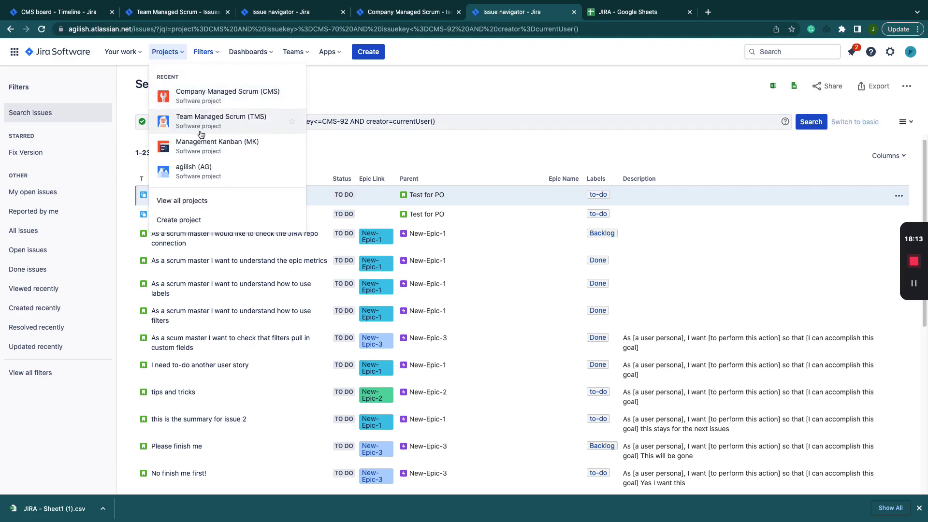
pyautogui.click(199, 145)
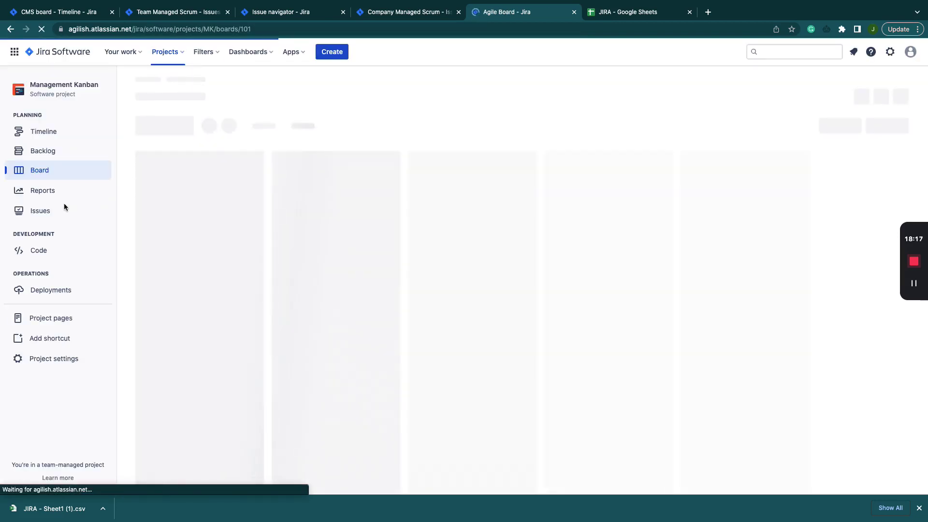
pyautogui.click(44, 211)
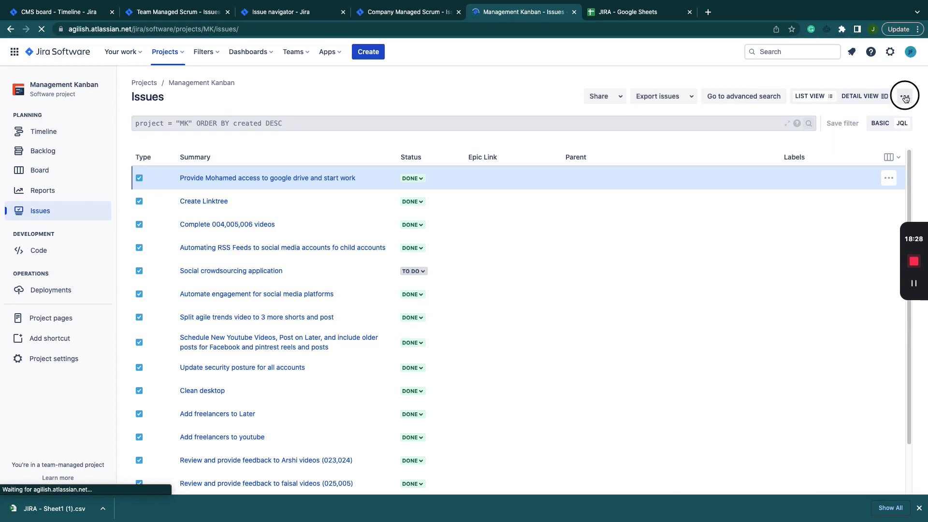
pyautogui.click(905, 97)
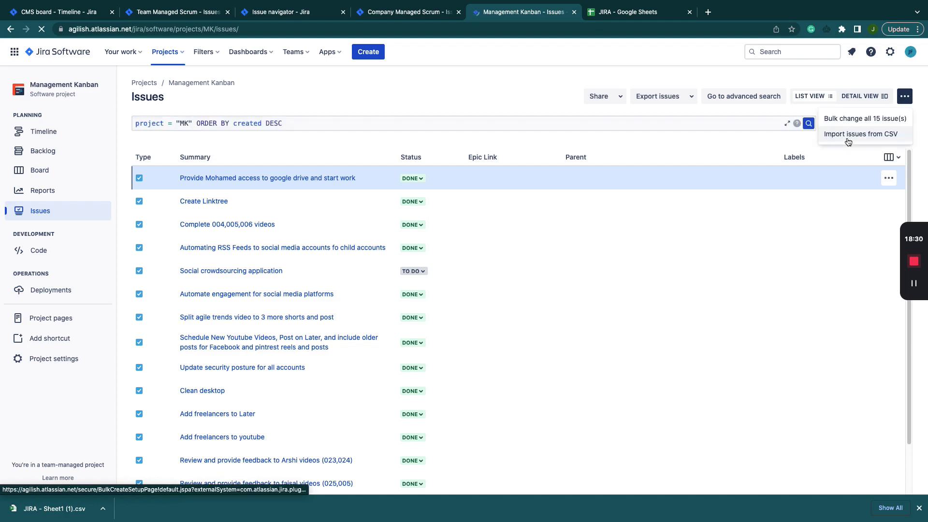
# - Upload JIRA - Sheet1 (1).csv for CSV import into Management Kanban and reach Map fields
pyautogui.click(845, 138)
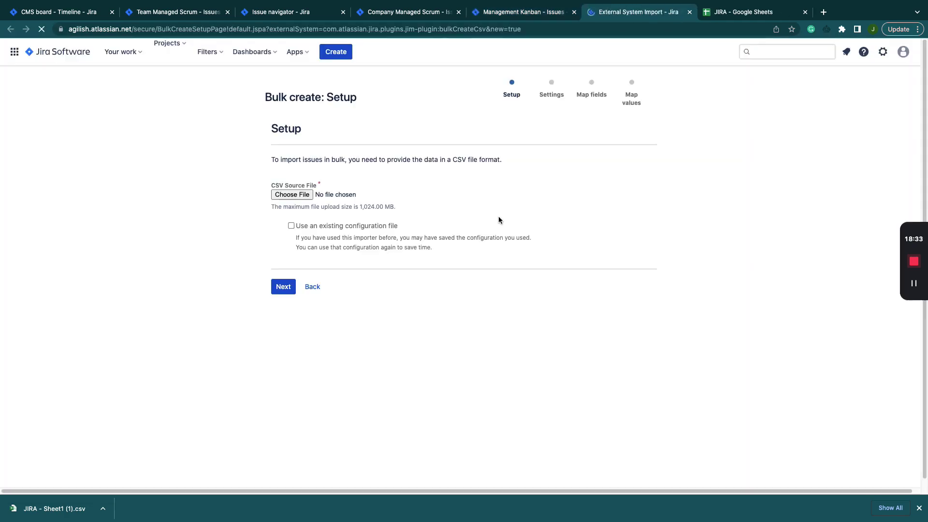
pyautogui.click(281, 194)
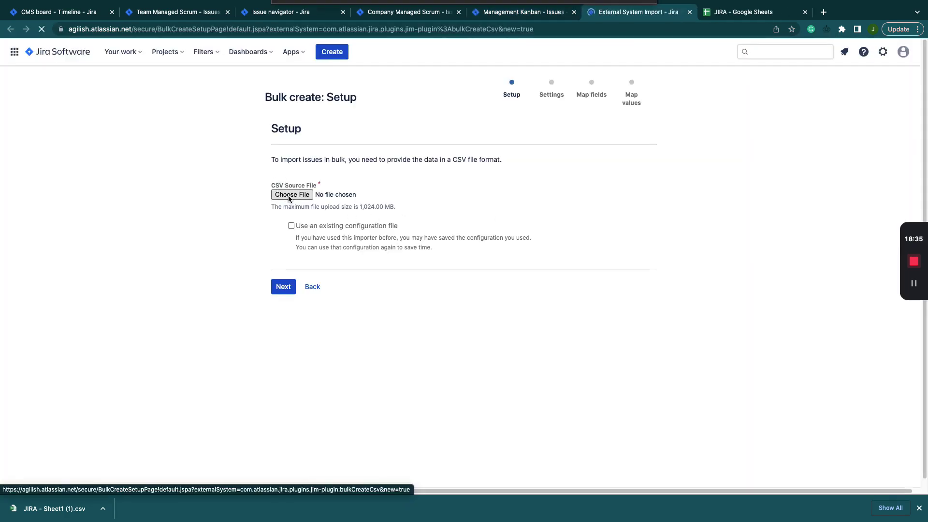
pyautogui.doubleClick(397, 38)
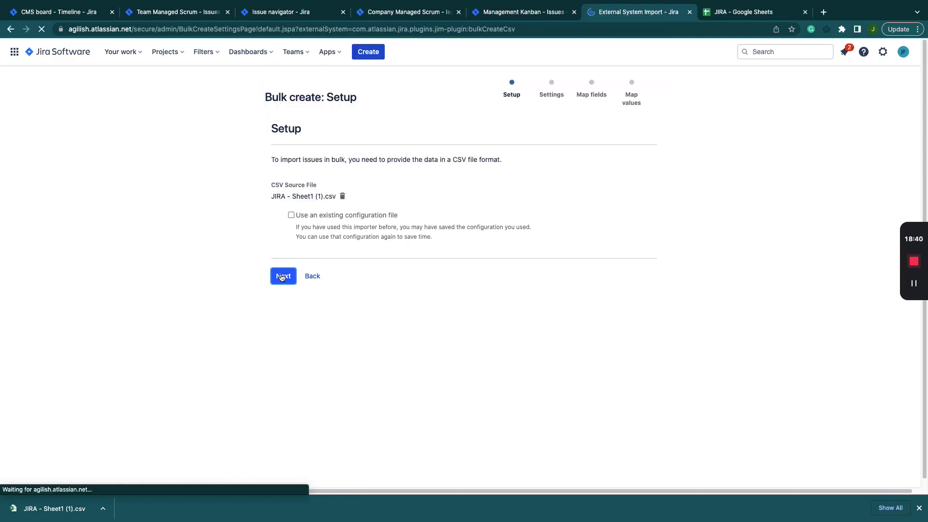
pyautogui.click(282, 274)
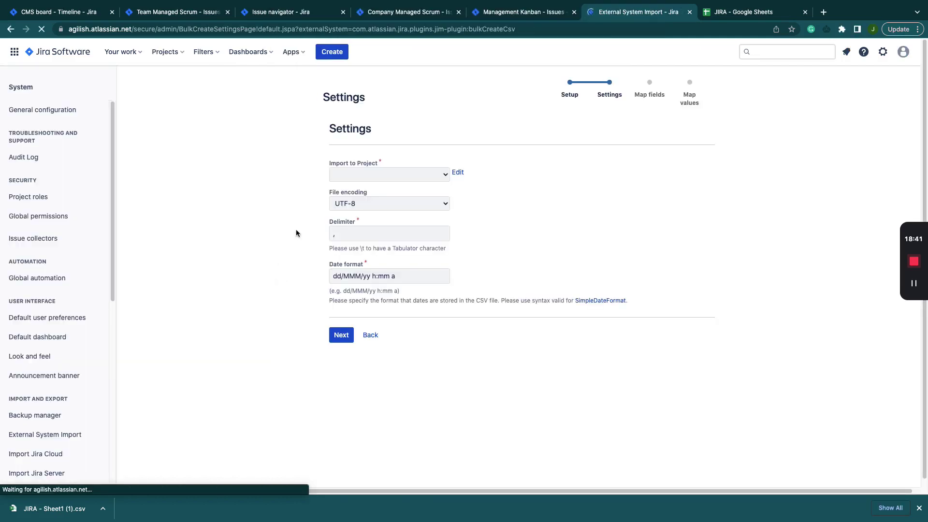
pyautogui.click(400, 173)
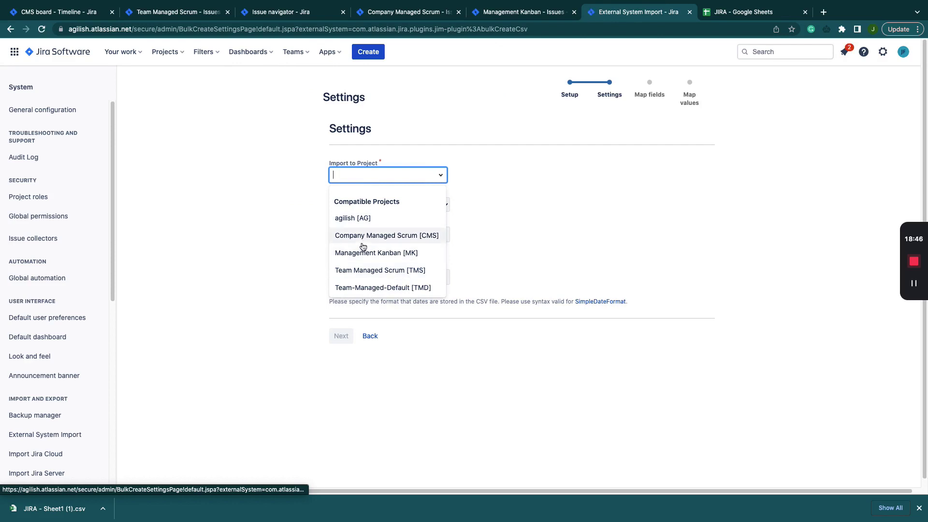
pyautogui.click(370, 253)
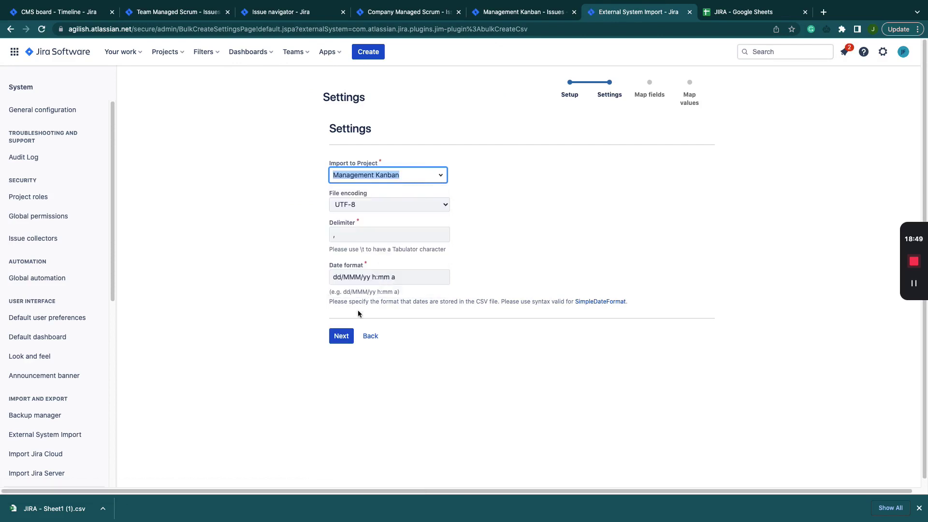
pyautogui.click(340, 337)
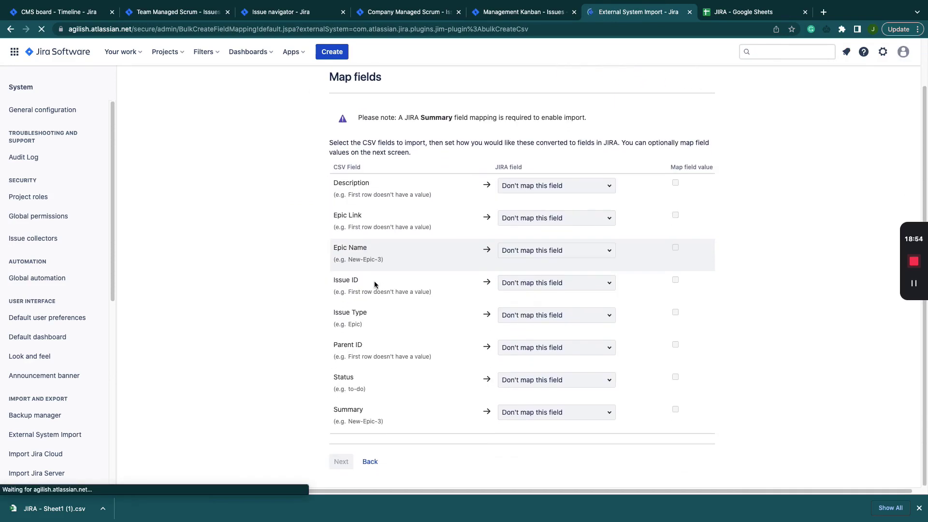
# - Map the CSV Description column to Description and Epic Link to Labels
pyautogui.click(555, 180)
pyautogui.write('des')
pyautogui.press('Return')
pyautogui.click(542, 220)
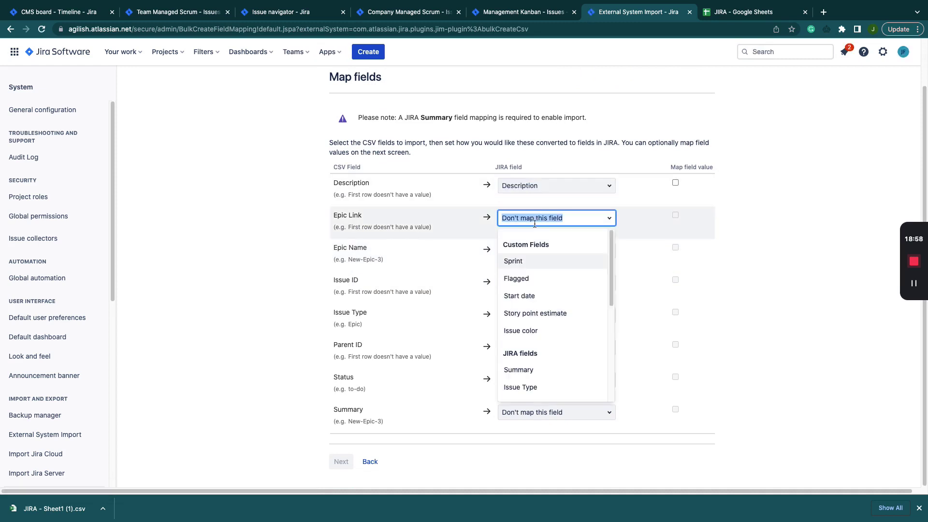
pyautogui.scroll(-10, 558, 306)
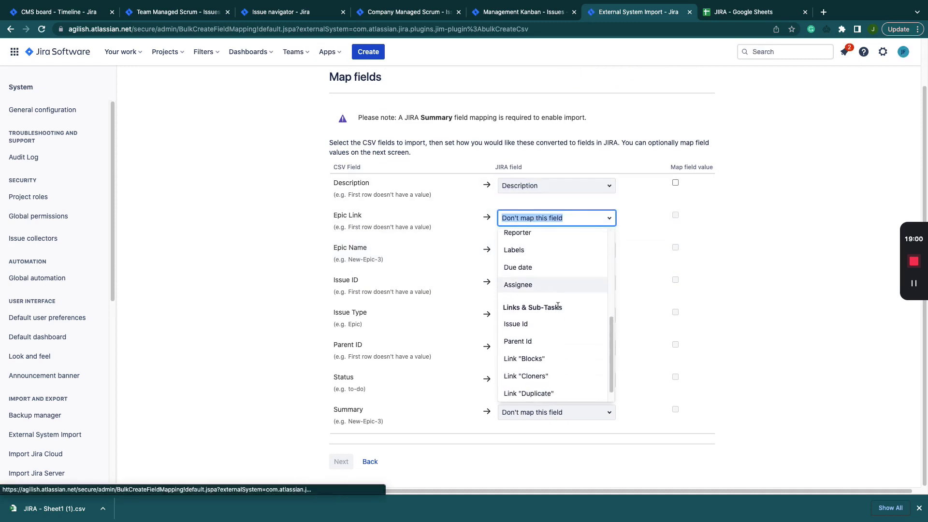
pyautogui.scroll(5, 559, 330)
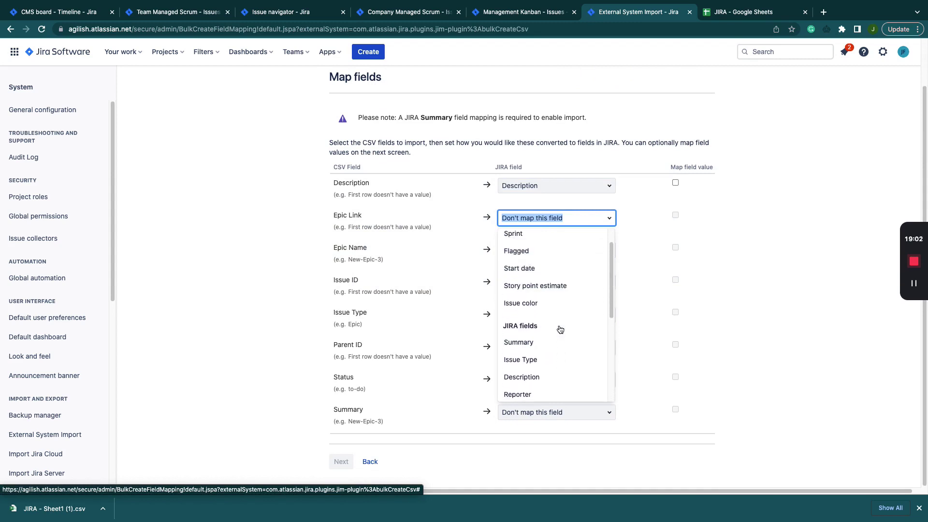
pyautogui.scroll(-1, 560, 329)
pyautogui.write('labe')
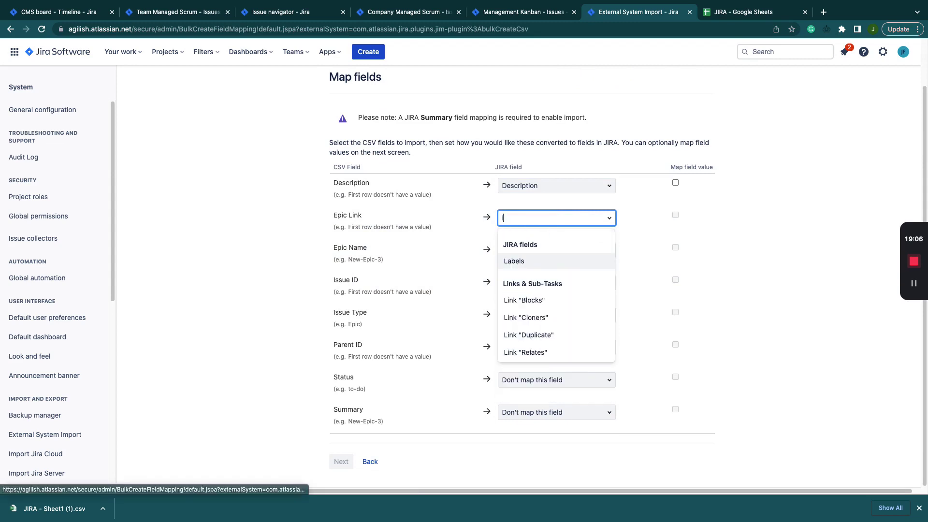
pyautogui.click(519, 257)
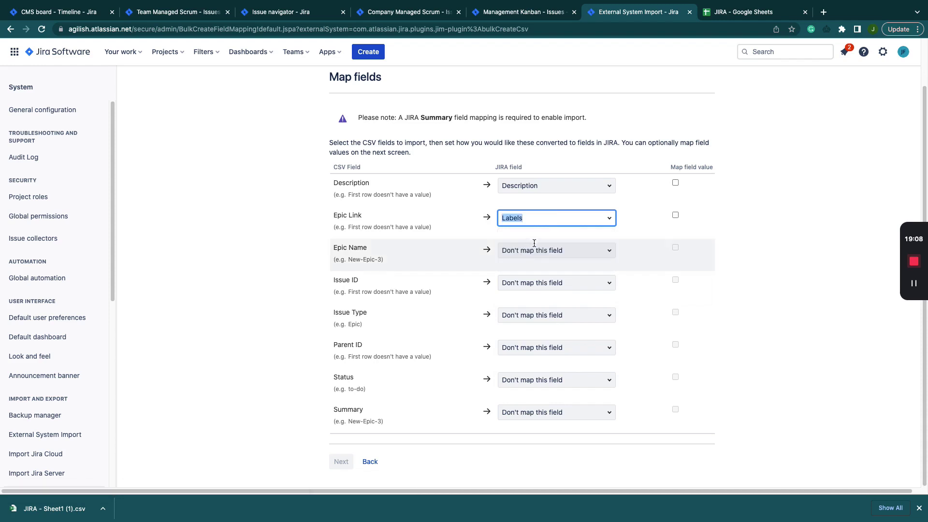
# - Leave Epic Name unmapped and enable Map field value for Description and Epic Link
pyautogui.click(556, 250)
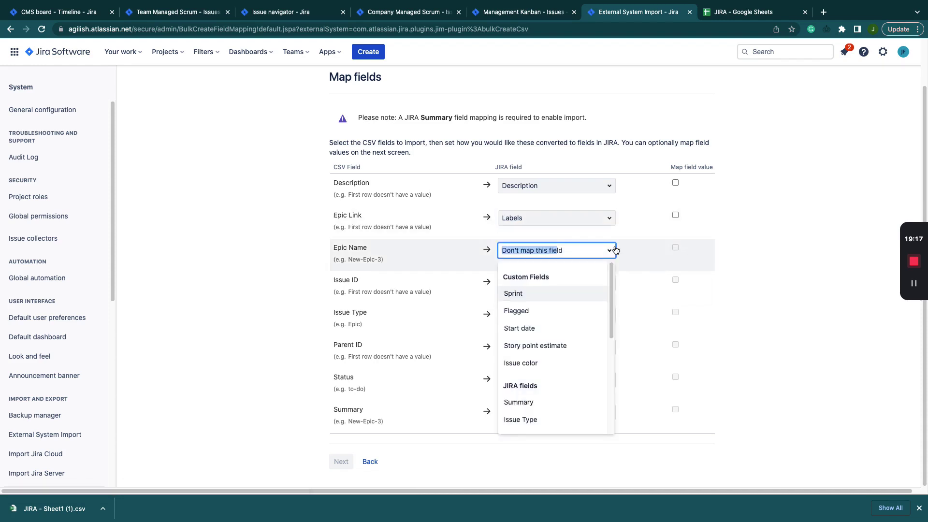
pyautogui.click(751, 242)
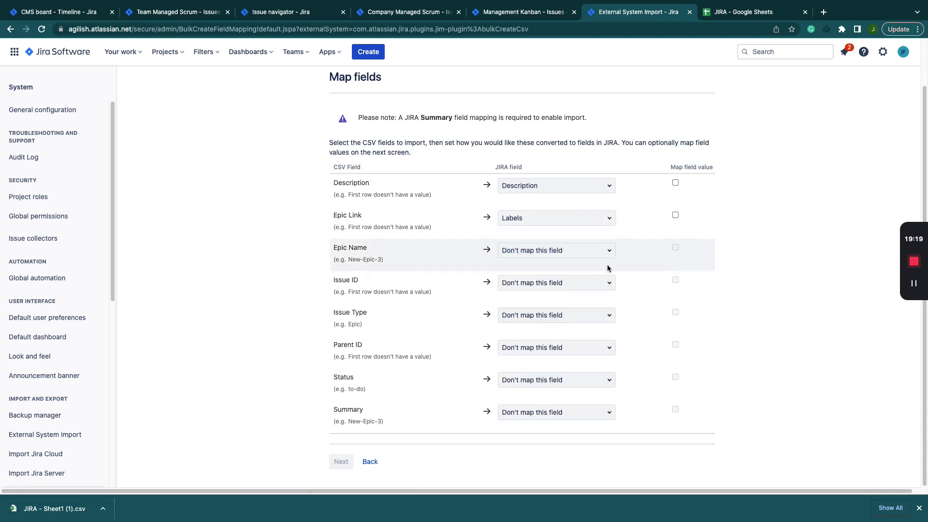
pyautogui.click(585, 250)
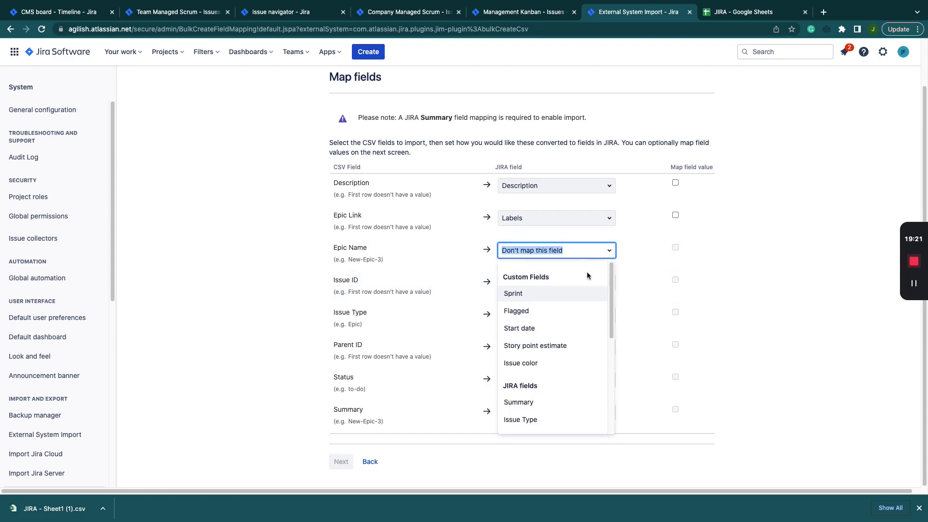
pyautogui.scroll(-5, 589, 327)
pyautogui.click(663, 264)
pyautogui.click(675, 215)
pyautogui.click(675, 183)
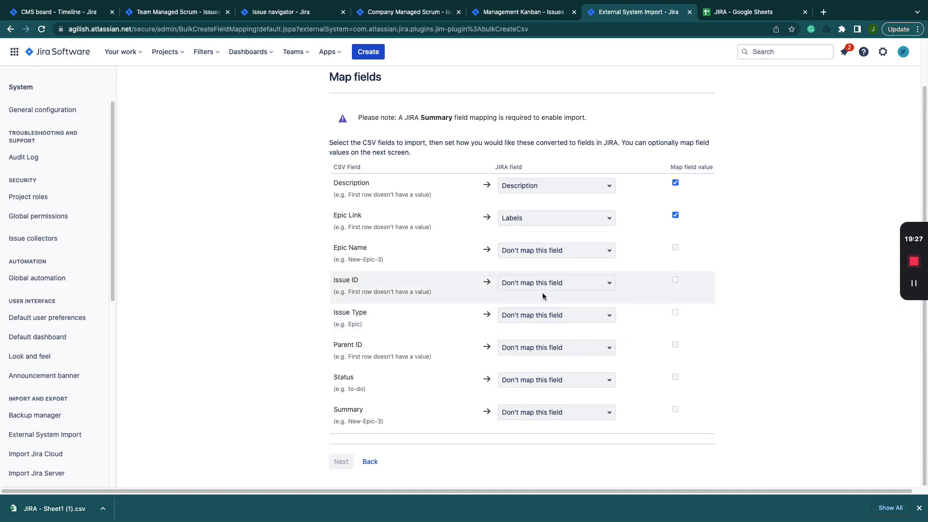
# - Map Status to Labels and Summary to Summary, with Summary's values mapped
pyautogui.click(525, 376)
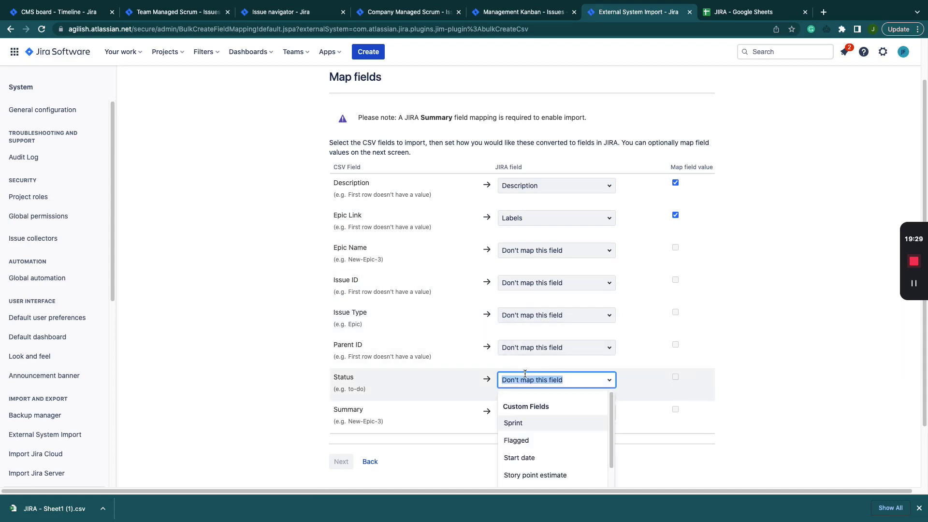
pyautogui.write('lab')
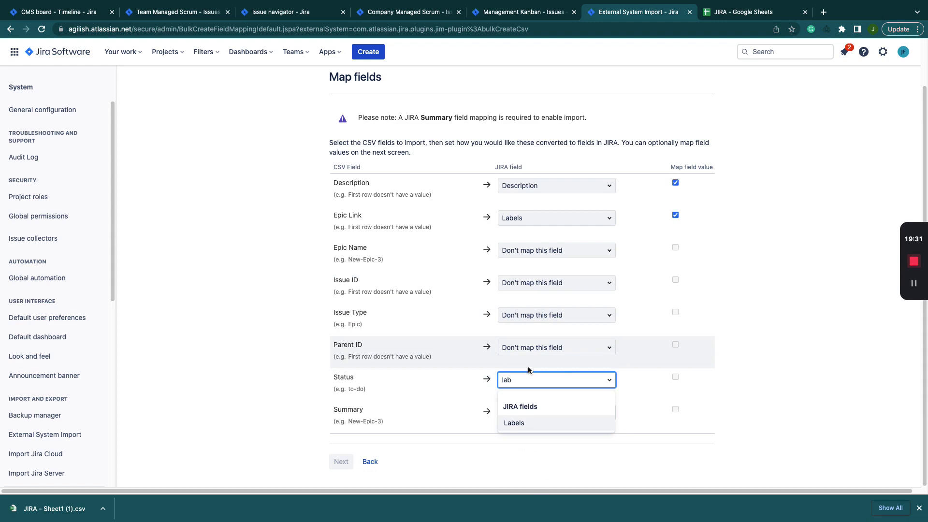
pyautogui.click(532, 423)
pyautogui.click(542, 413)
pyautogui.write('summ')
pyautogui.click(554, 457)
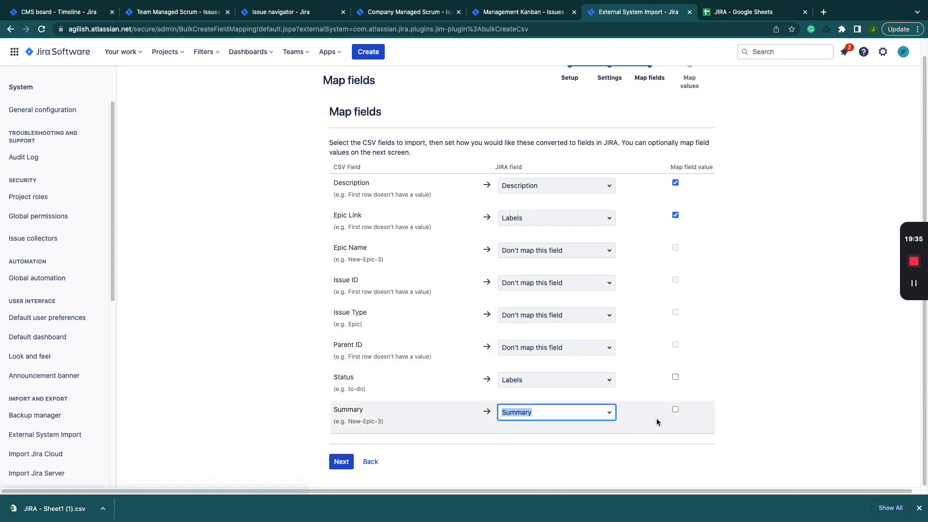
pyautogui.click(675, 410)
# - Map Parent ID to Parent Id with values, and Issue Type to Issue Type
pyautogui.click(561, 354)
pyautogui.write('par')
pyautogui.click(534, 390)
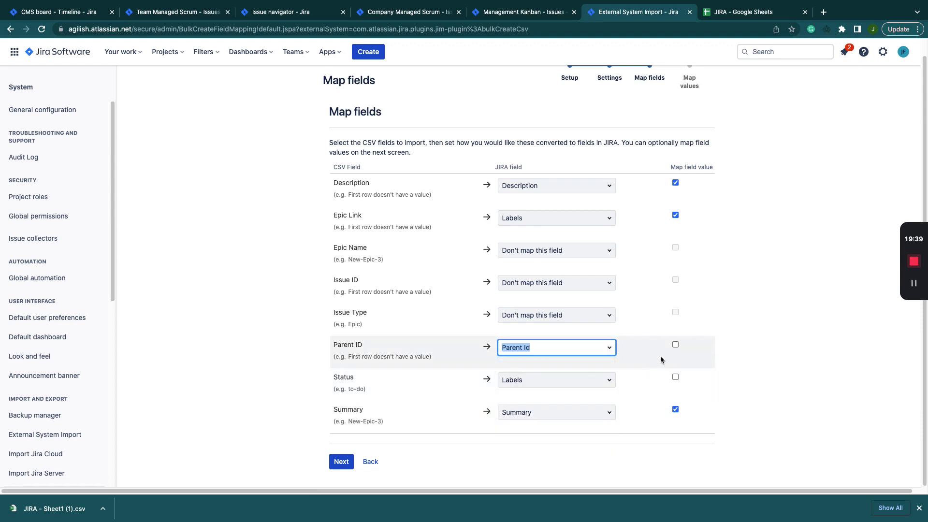
pyautogui.click(675, 345)
pyautogui.click(581, 316)
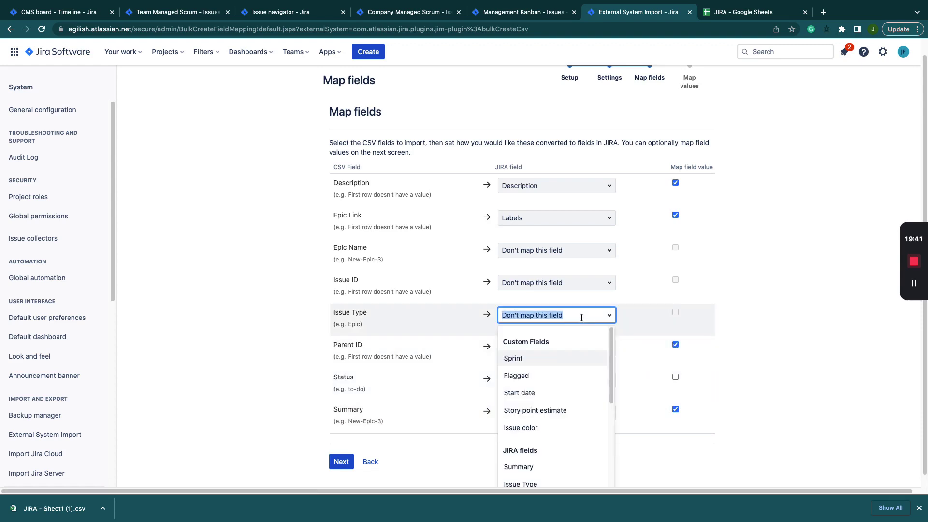
pyautogui.write('issu')
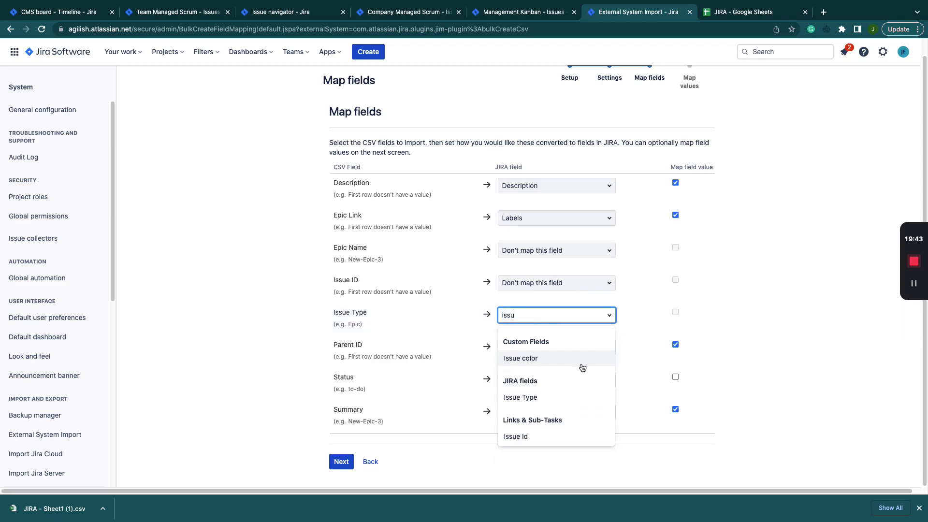
pyautogui.press('Down')
pyautogui.press('Return')
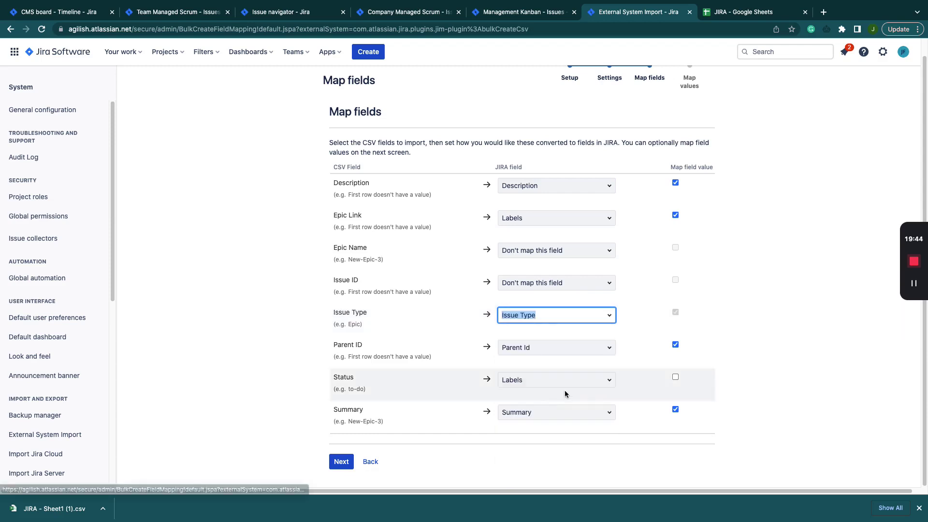
# - Map Issue ID to Issue Id, keeping Epic Name unmapped and Issue Type unchanged
pyautogui.click(546, 281)
pyautogui.write('iss')
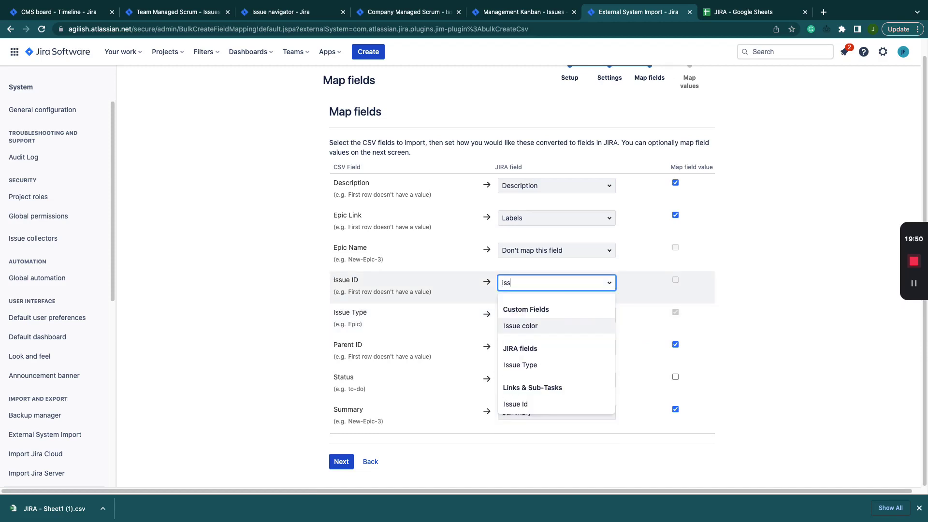
pyautogui.press('Down')
pyautogui.press('Down')
pyautogui.press('Return')
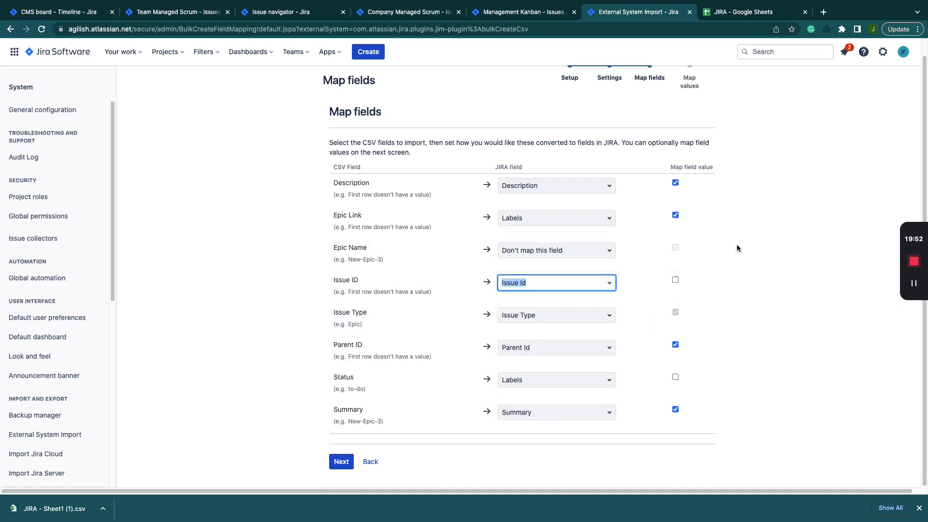
pyautogui.click(559, 247)
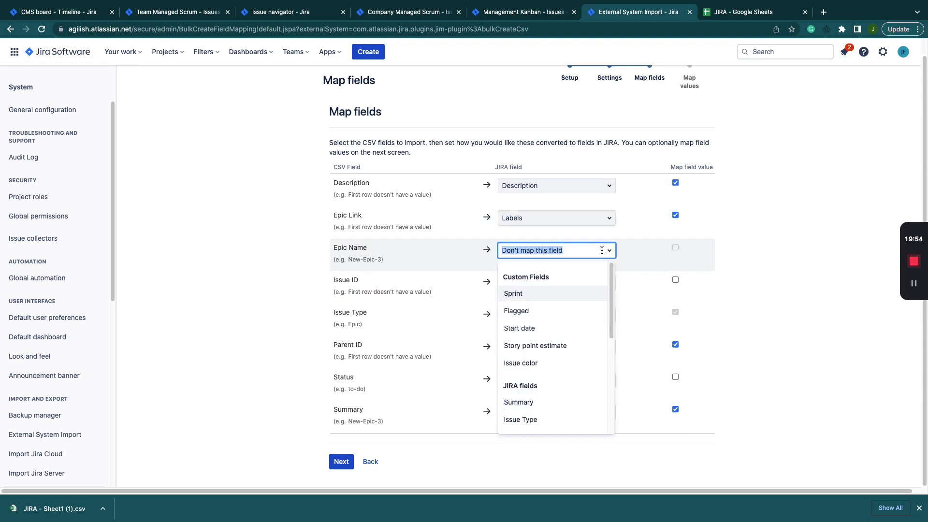
pyautogui.click(749, 262)
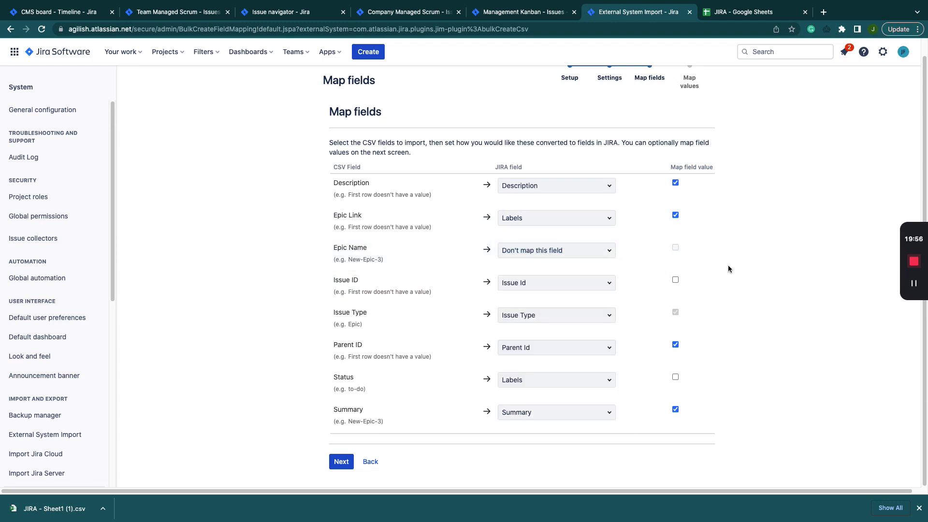
pyautogui.click(604, 315)
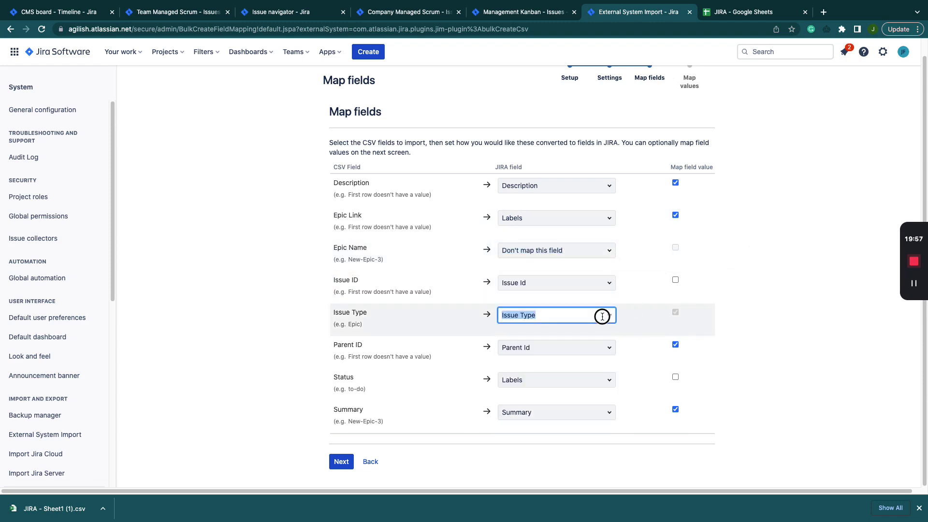
pyautogui.click(780, 316)
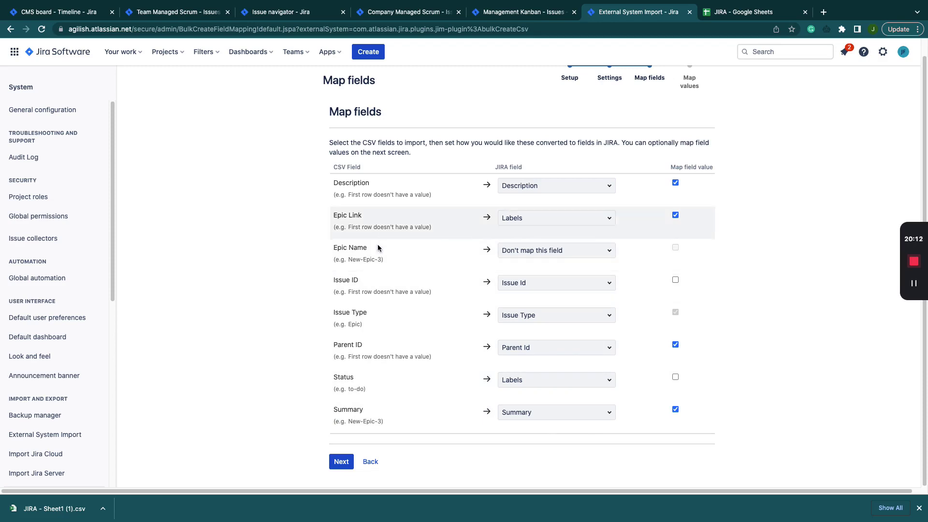
# - Validate the mapping and import, then highlight the 23 created issues message
pyautogui.click(341, 462)
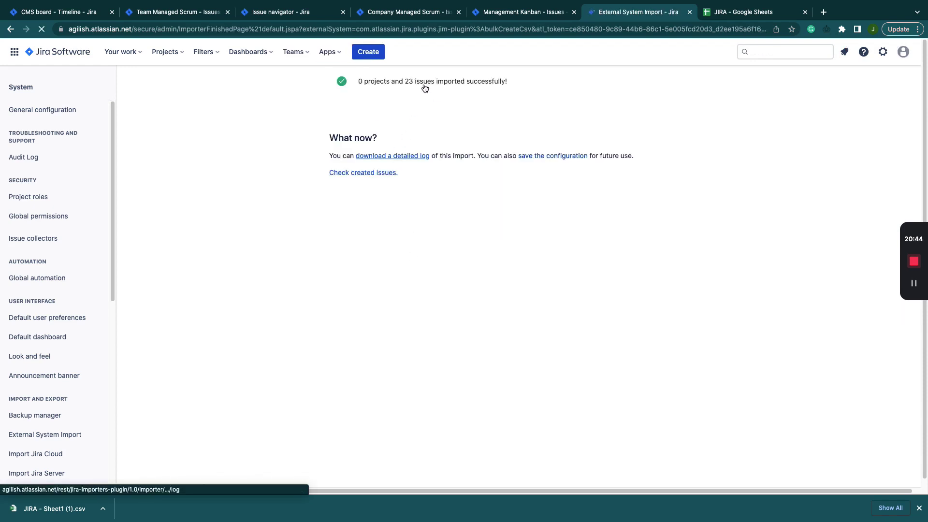
pyautogui.moveTo(470, 81); pyautogui.dragTo(409, 82)
# - List the imported MK issues and check their New-Epic and status labels
pyautogui.click(366, 174)
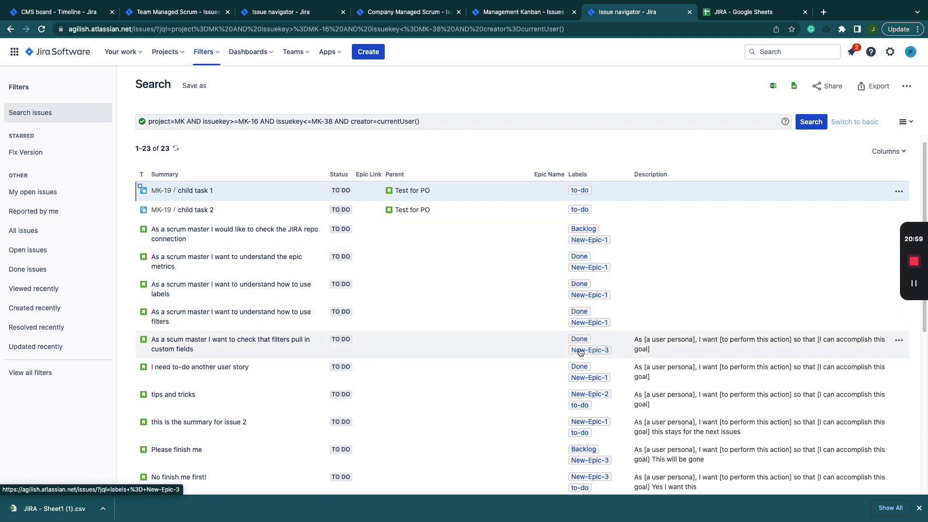
pyautogui.scroll(-1, 581, 351)
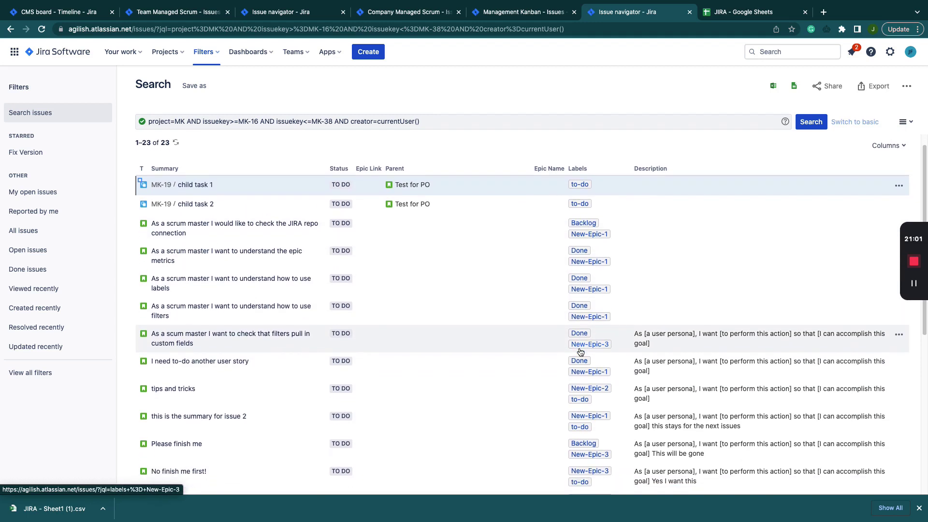